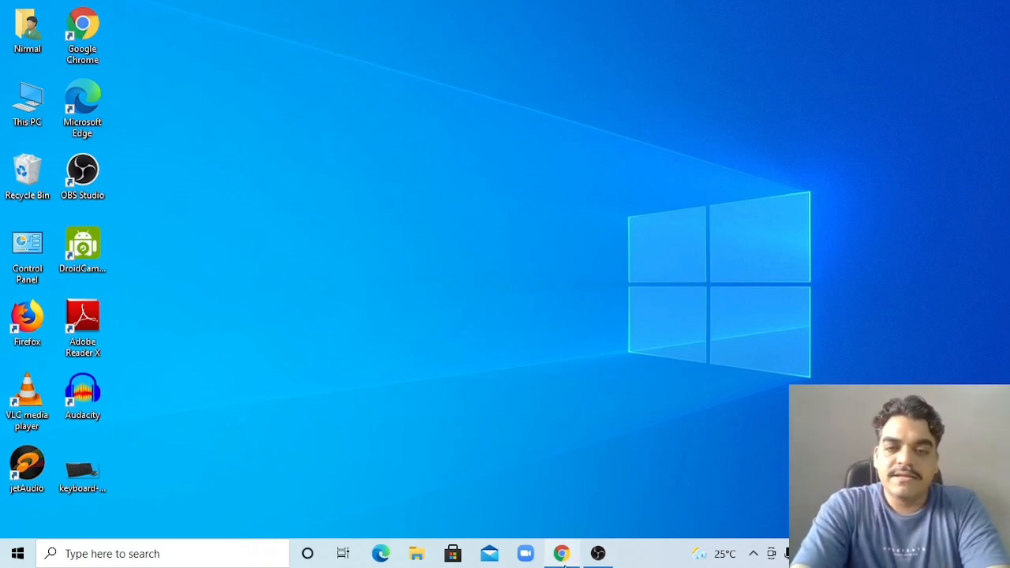
Bring the Chrome window with the PosterMyWall home page to the front
{"action": "left_click", "coordinate": [536, 505]}
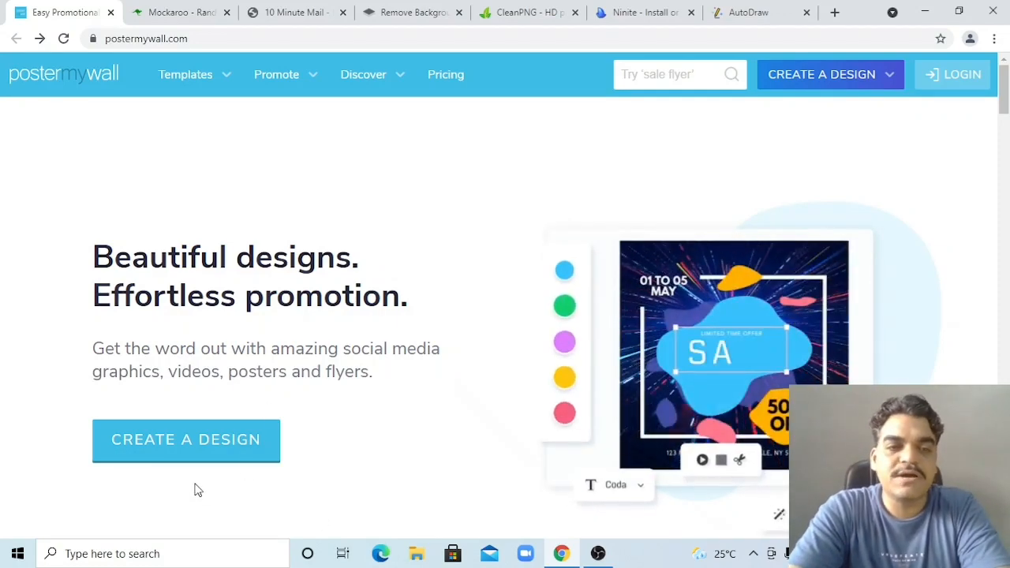
Open the PosterMyWall Discover templates gallery, then move to the remove.bg tab
{"action": "left_click", "coordinate": [175, 459]}
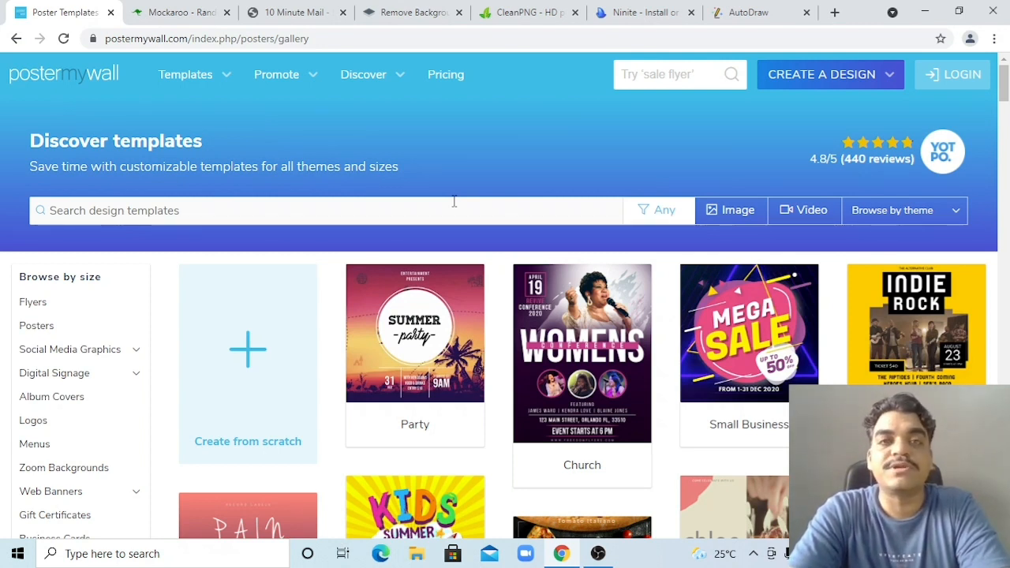
{"action": "left_click", "coordinate": [410, 16]}
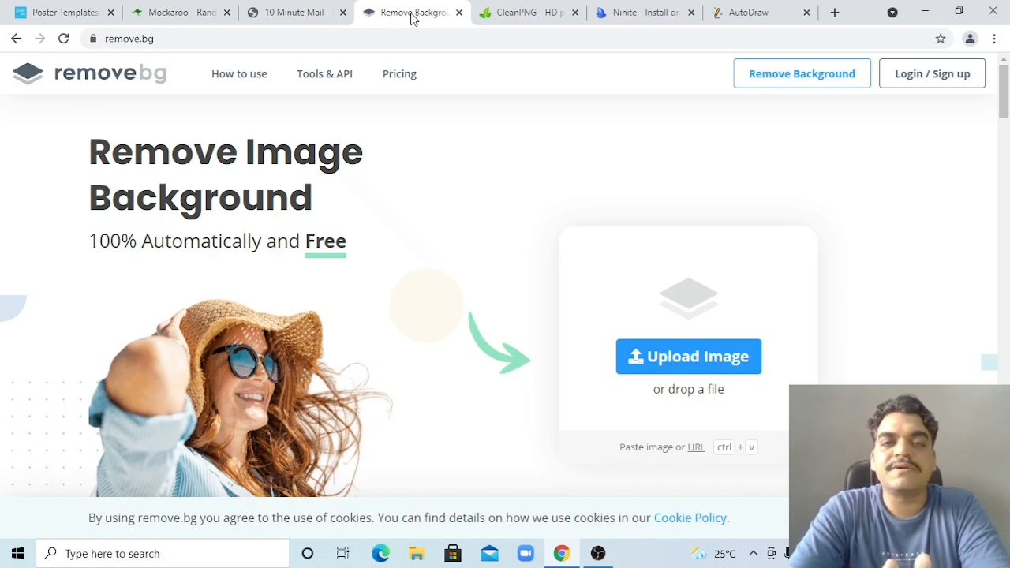
Look through the Poster Templates, remove.bg and CleanPNG tabs, ending on the template gallery
{"action": "left_click", "coordinate": [84, 16]}
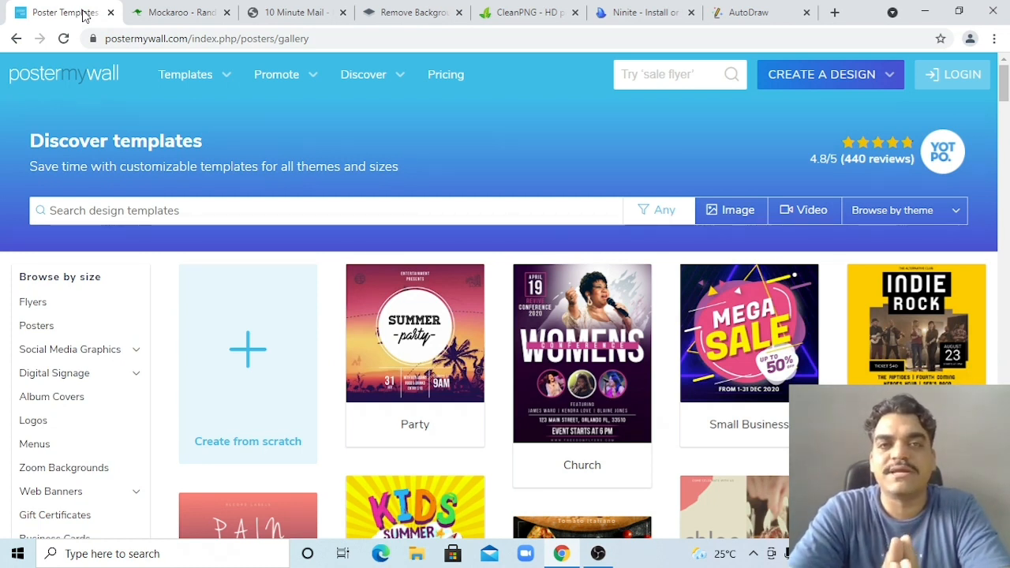
{"action": "left_click", "coordinate": [392, 14]}
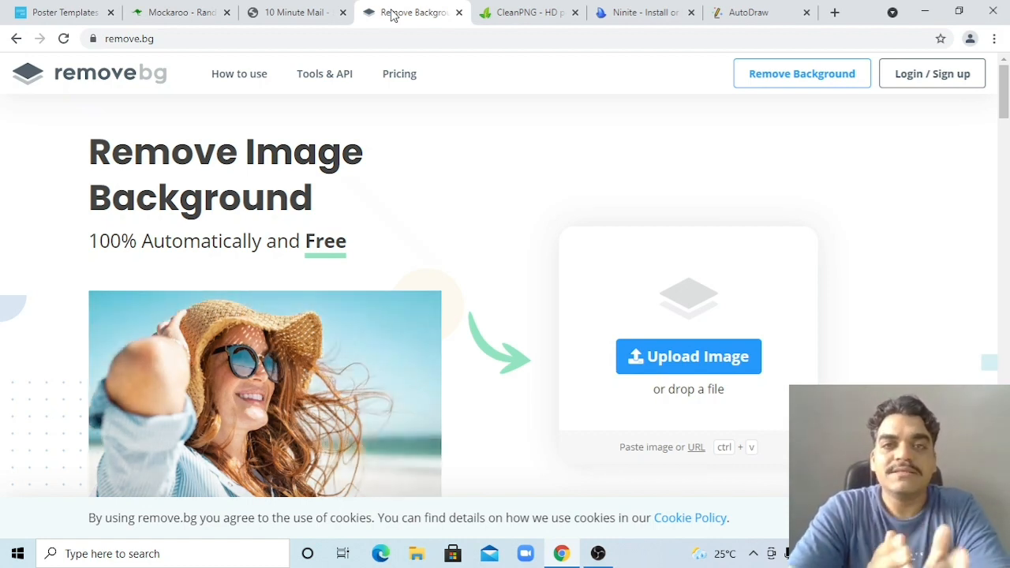
{"action": "left_click", "coordinate": [518, 14]}
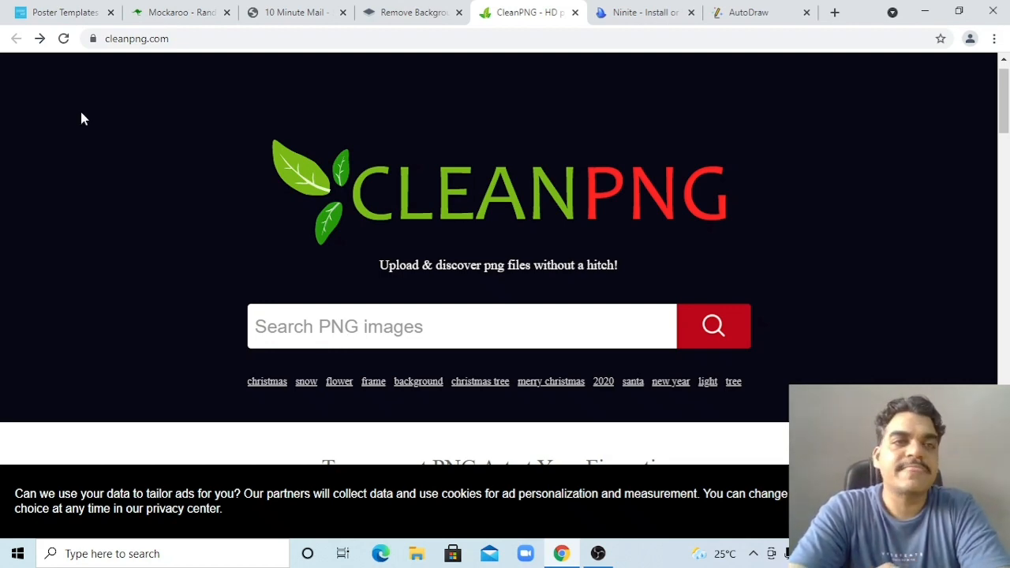
{"action": "left_click", "coordinate": [67, 16]}
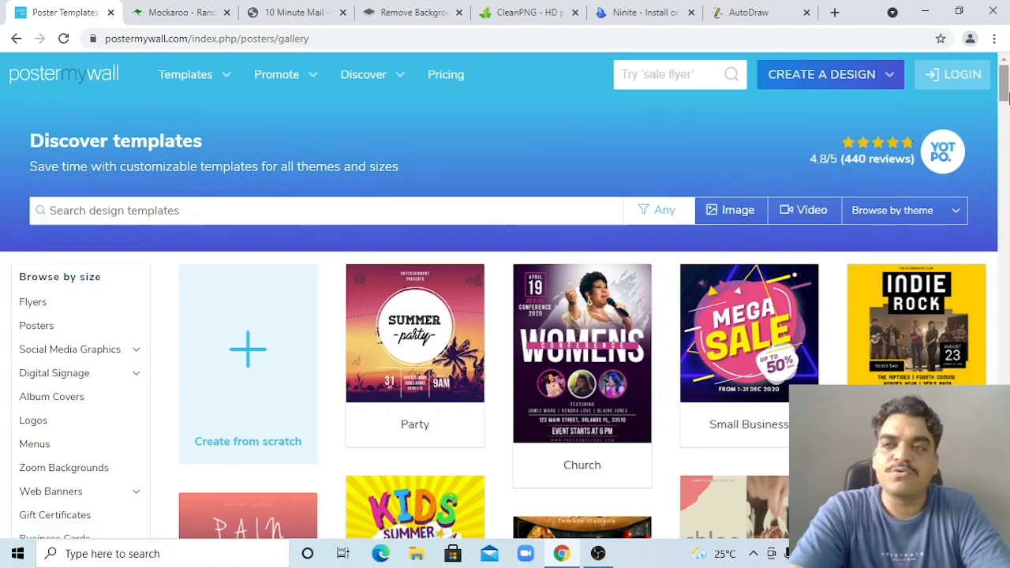
Open the Company Name business card template from the Business Cards category
{"action": "left_click_drag", "start_coordinate": [1003, 95], "coordinate": [1007, 204]}
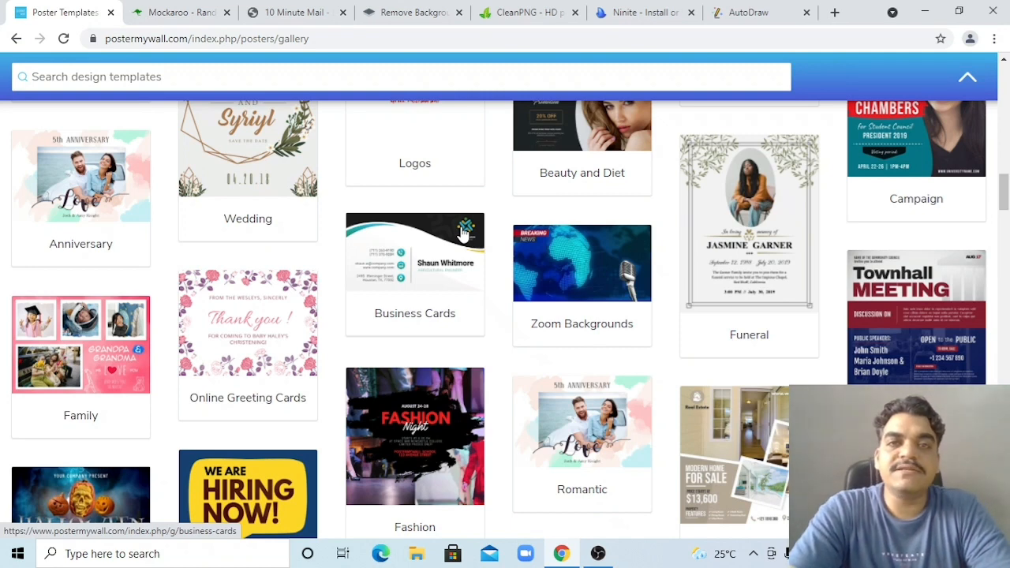
{"action": "left_click", "coordinate": [425, 249]}
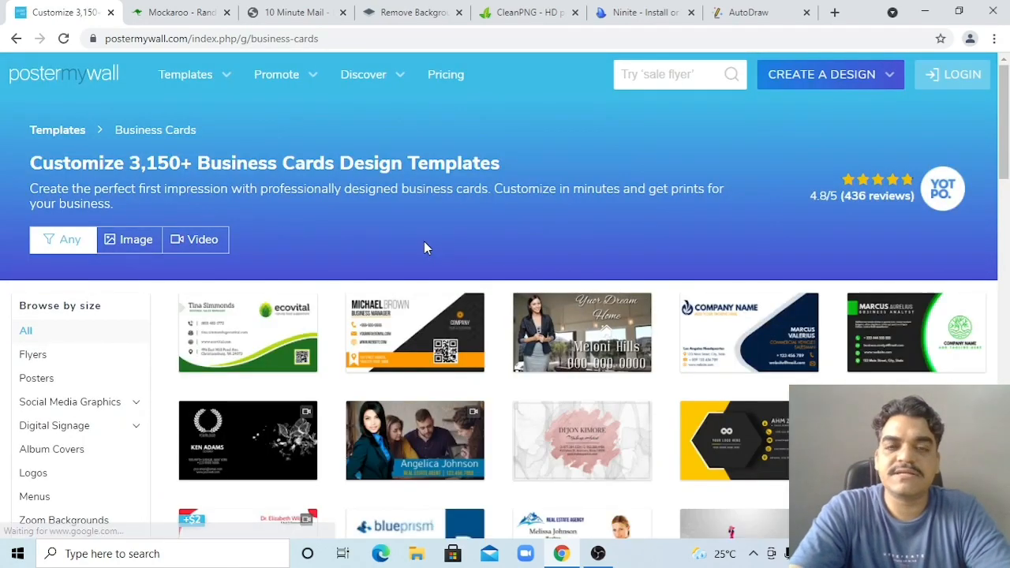
{"action": "scroll", "coordinate": [425, 249], "scroll_direction": "down", "scroll_amount": 3}
{"action": "scroll", "coordinate": [424, 249], "scroll_direction": "down", "scroll_amount": 4}
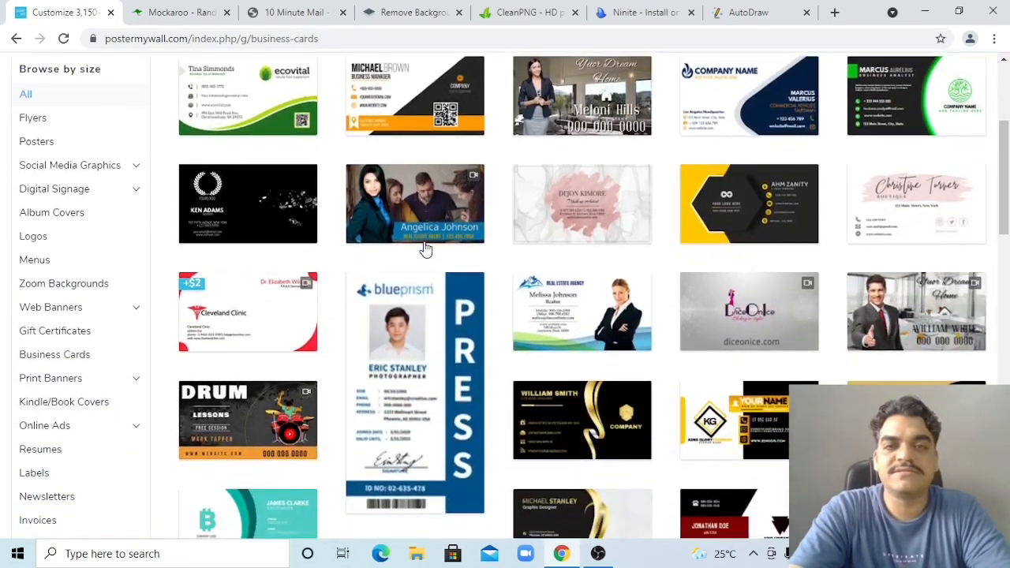
{"action": "scroll", "coordinate": [424, 248], "scroll_direction": "up", "scroll_amount": 3}
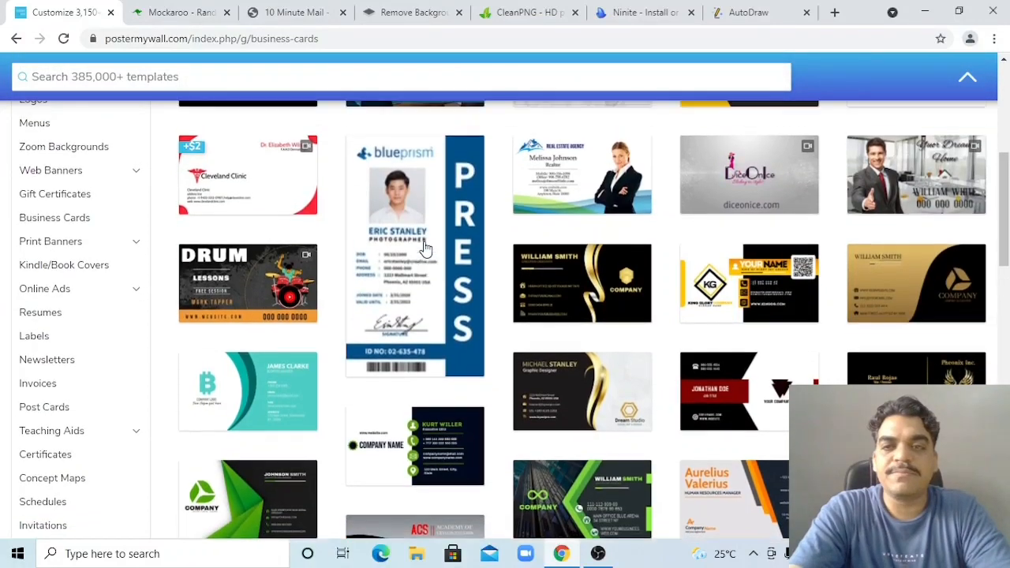
{"action": "scroll", "coordinate": [425, 249], "scroll_direction": "up", "scroll_amount": 1}
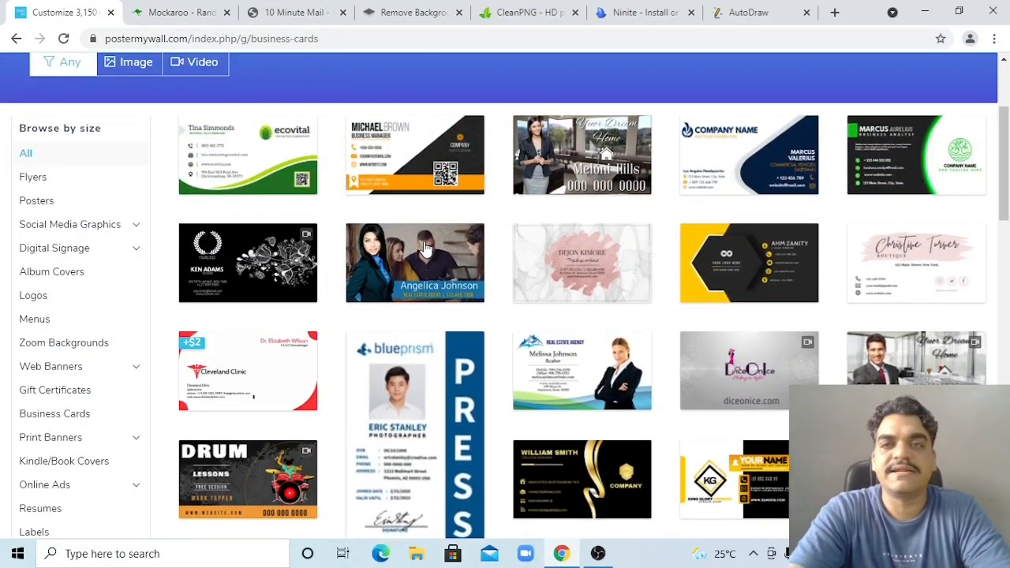
{"action": "left_click", "coordinate": [722, 174]}
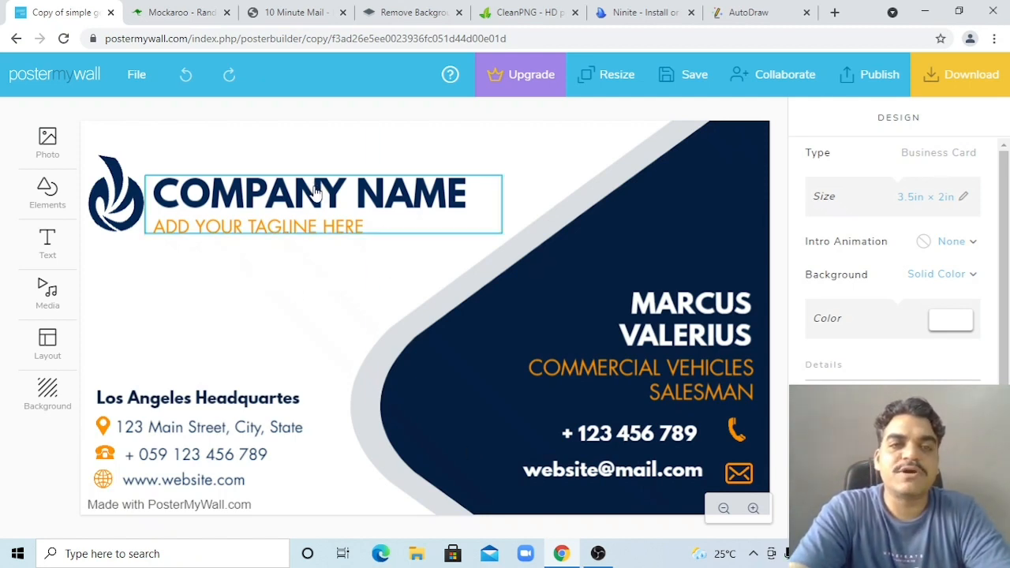
Change the card's COMPANY NAME title to 'Galaxy Computer'
{"action": "left_click", "coordinate": [126, 201]}
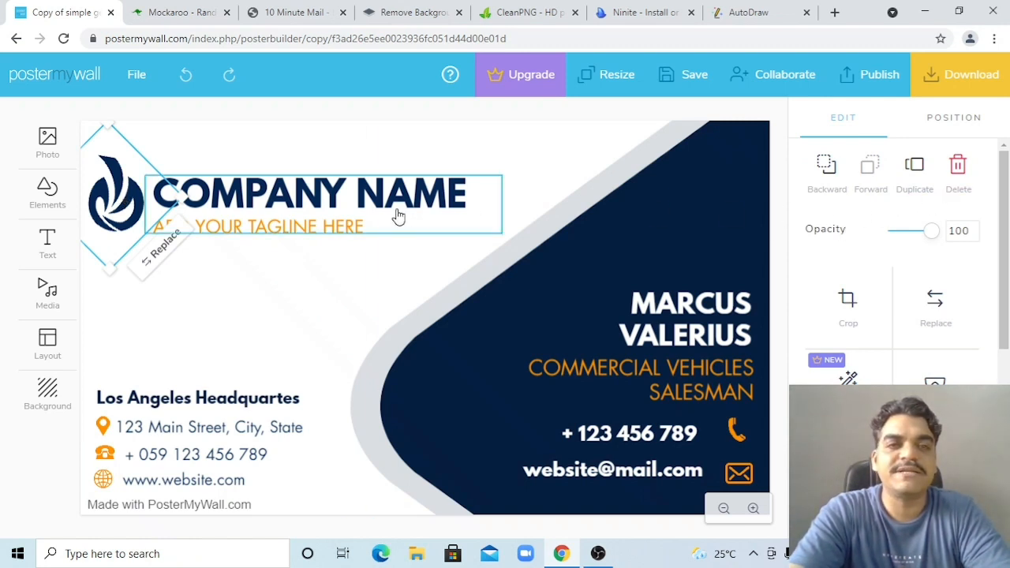
{"action": "left_click", "coordinate": [280, 205]}
{"action": "double_click", "coordinate": [280, 202]}
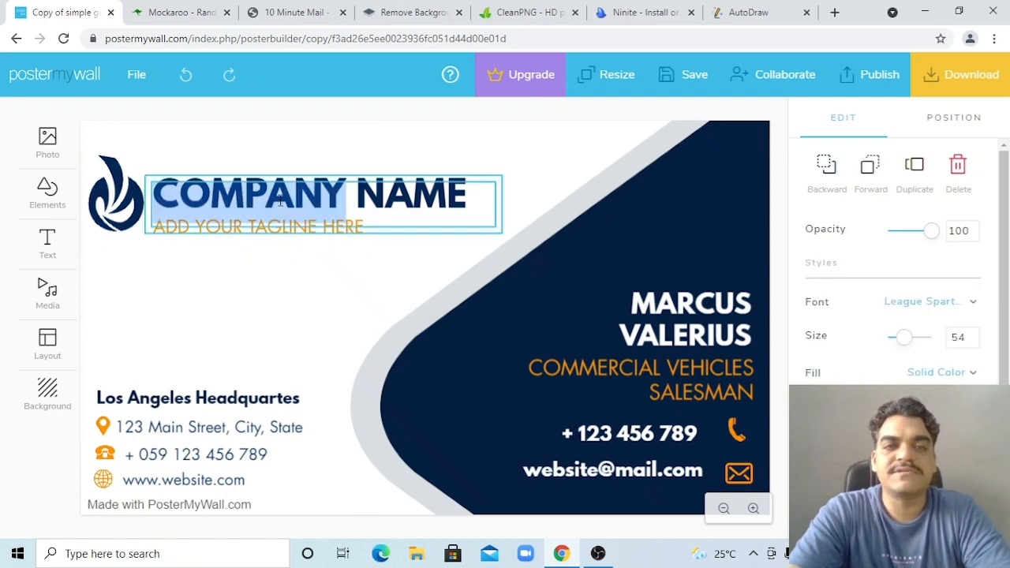
{"action": "key", "text": "ctrl+a"}
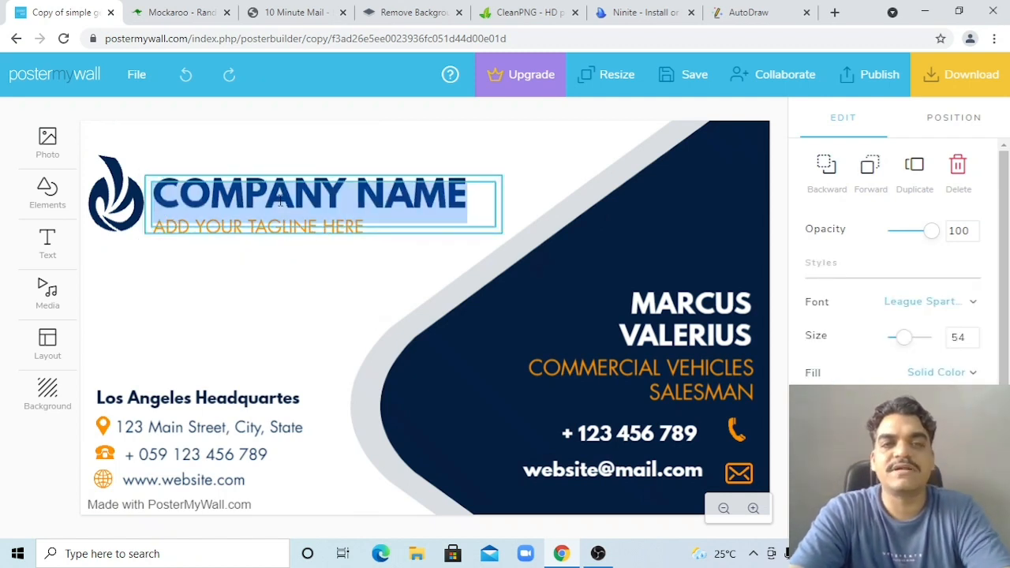
{"action": "type", "text": "G"}
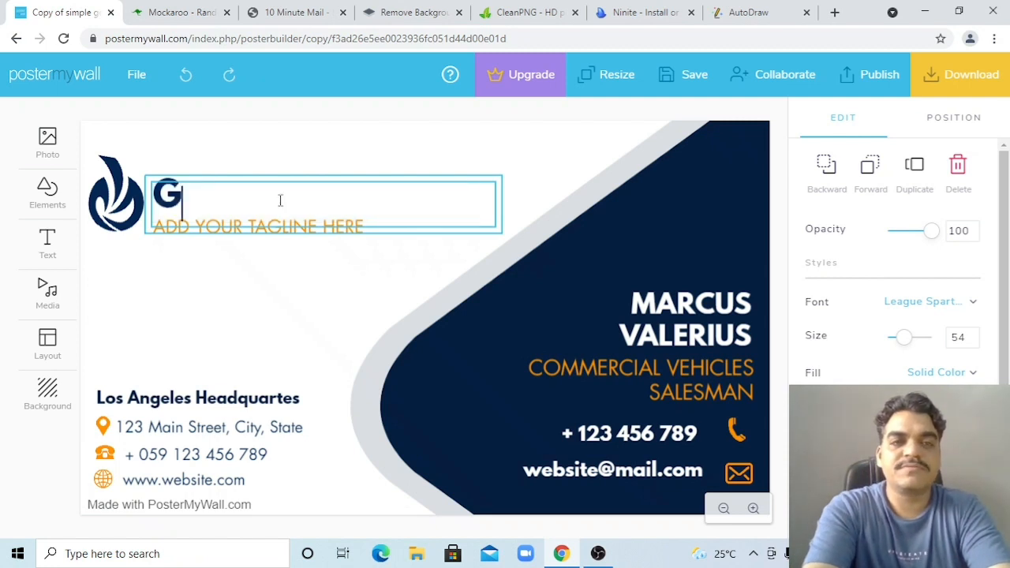
{"action": "type", "text": "alaxy Computer"}
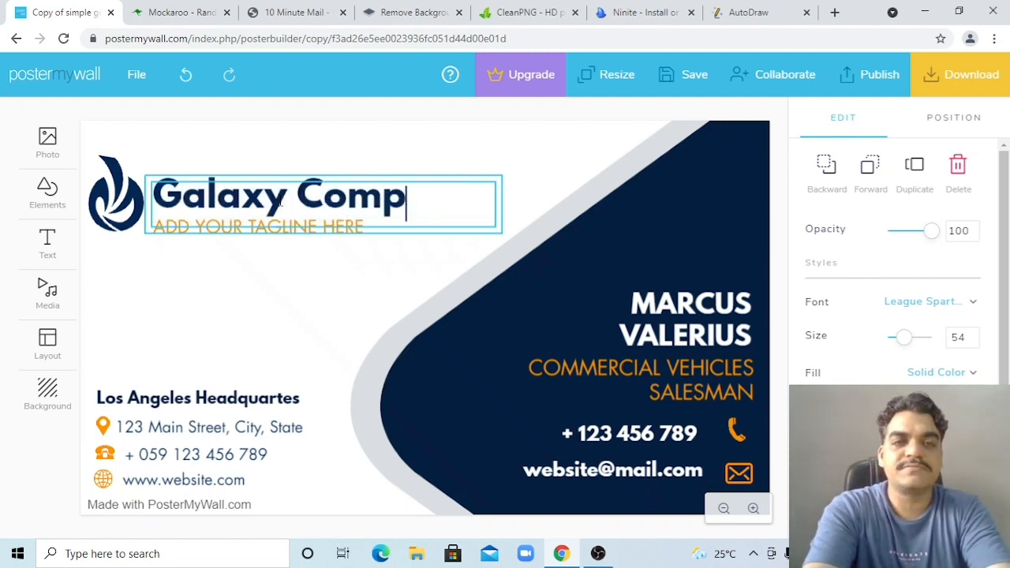
{"action": "left_click", "coordinate": [298, 282]}
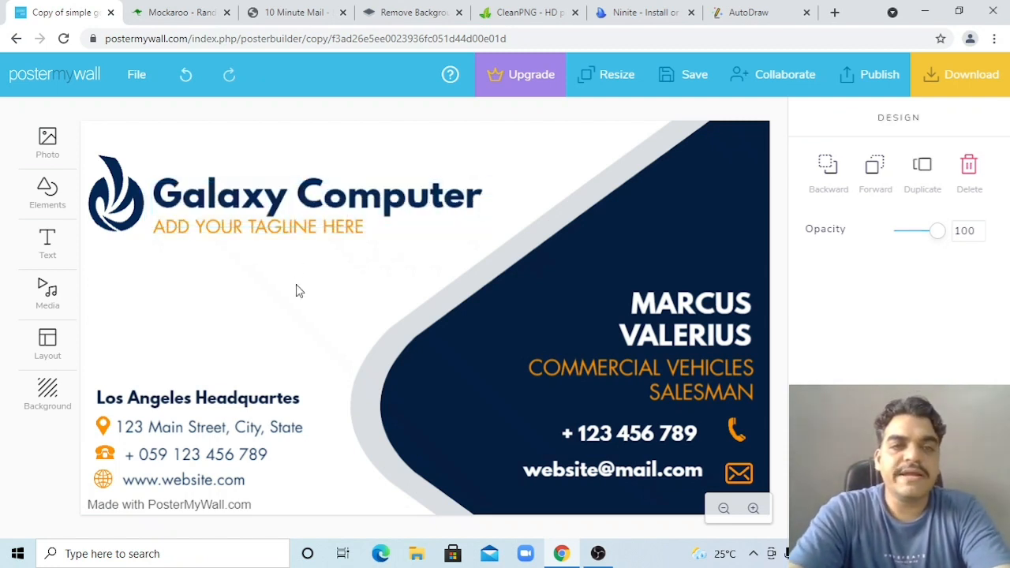
Replace the tagline with 'Quality Education', left-aligned and coloured purple
{"action": "left_click", "coordinate": [280, 239]}
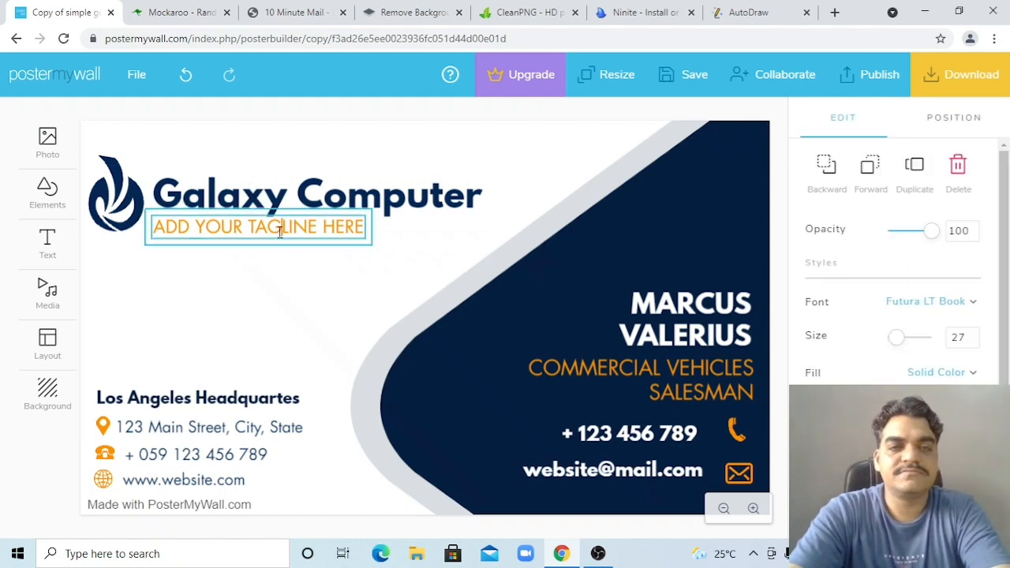
{"action": "double_click", "coordinate": [280, 233]}
{"action": "type", "text": "Qu"}
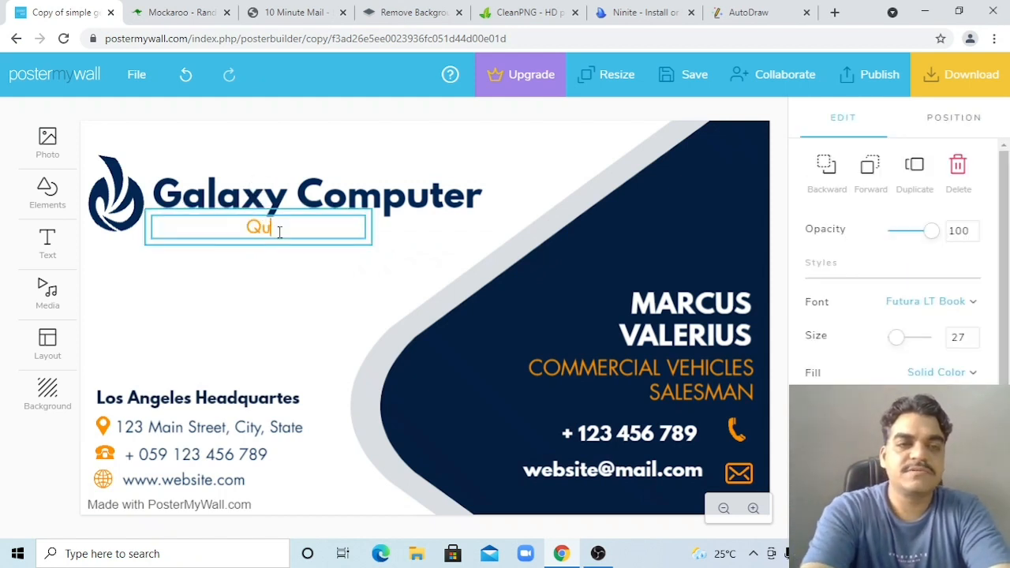
{"action": "type", "text": "ality Education"}
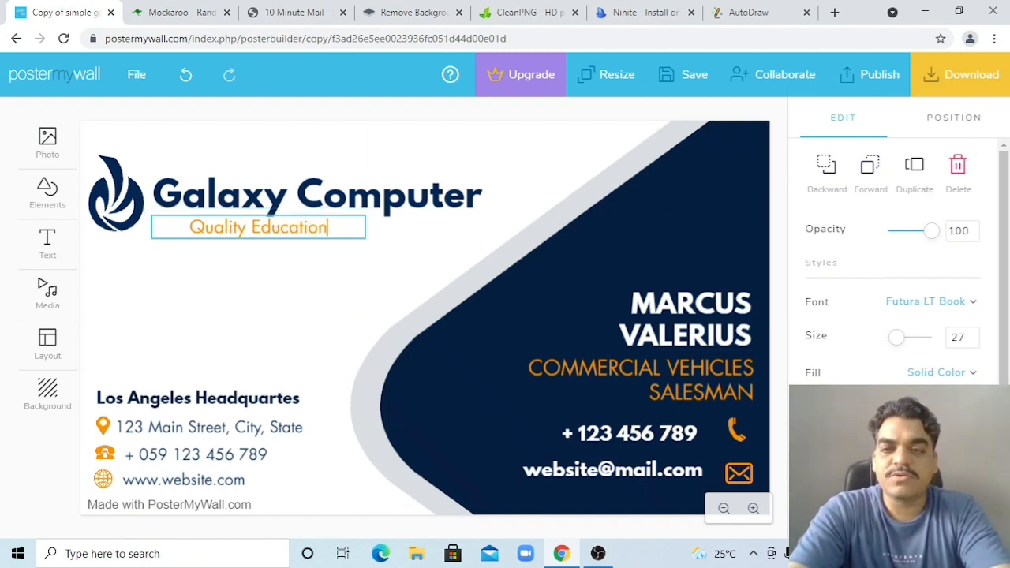
{"action": "left_click", "coordinate": [907, 444]}
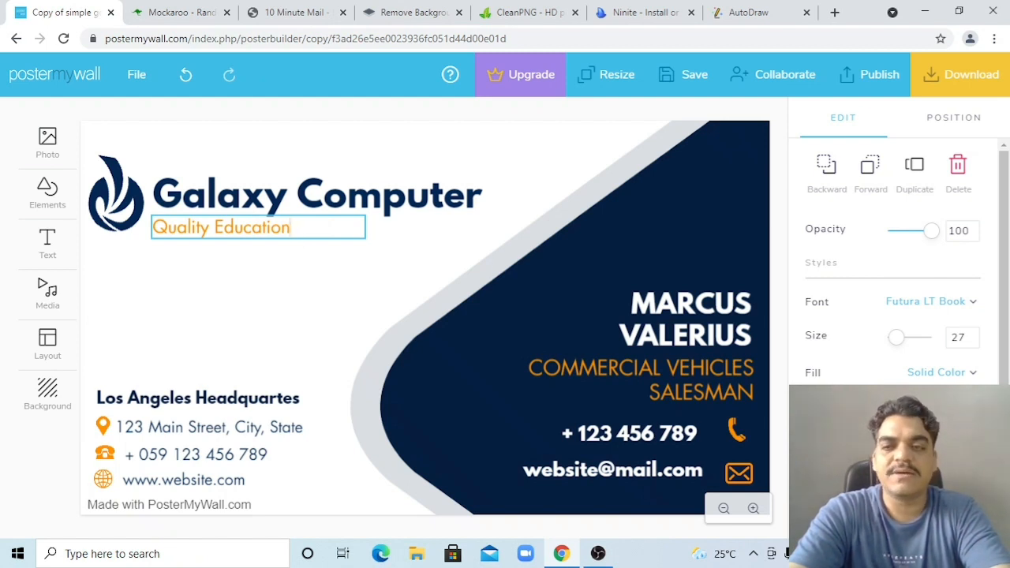
{"action": "left_click", "coordinate": [961, 408]}
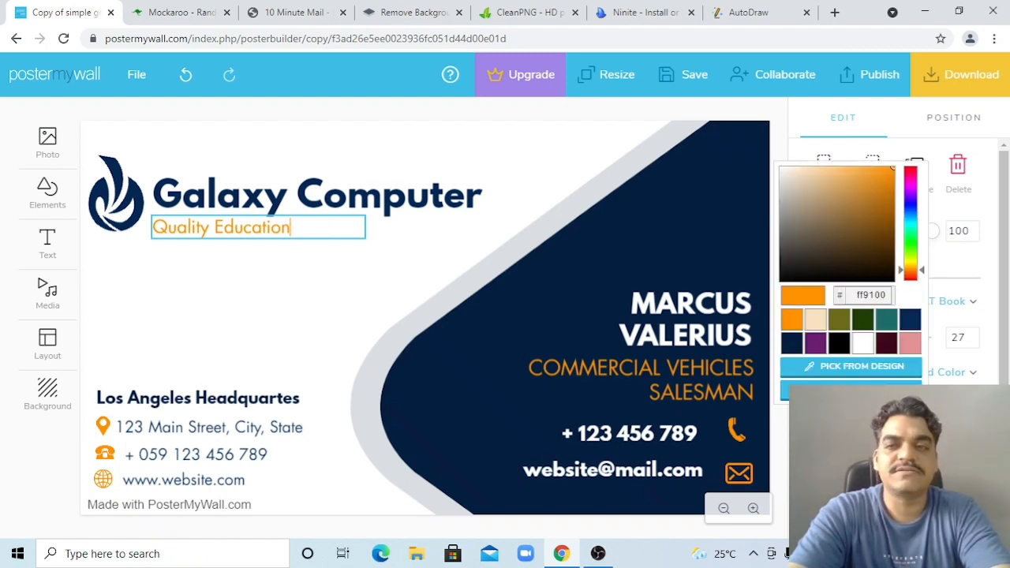
{"action": "left_click", "coordinate": [907, 328]}
{"action": "left_click", "coordinate": [884, 325]}
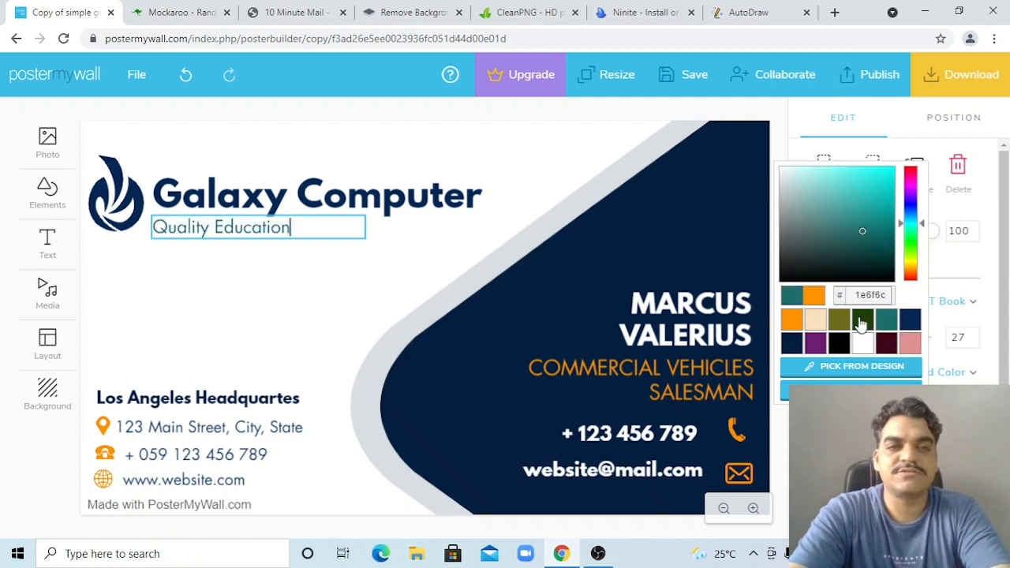
{"action": "left_click", "coordinate": [862, 321]}
{"action": "left_click", "coordinate": [791, 342]}
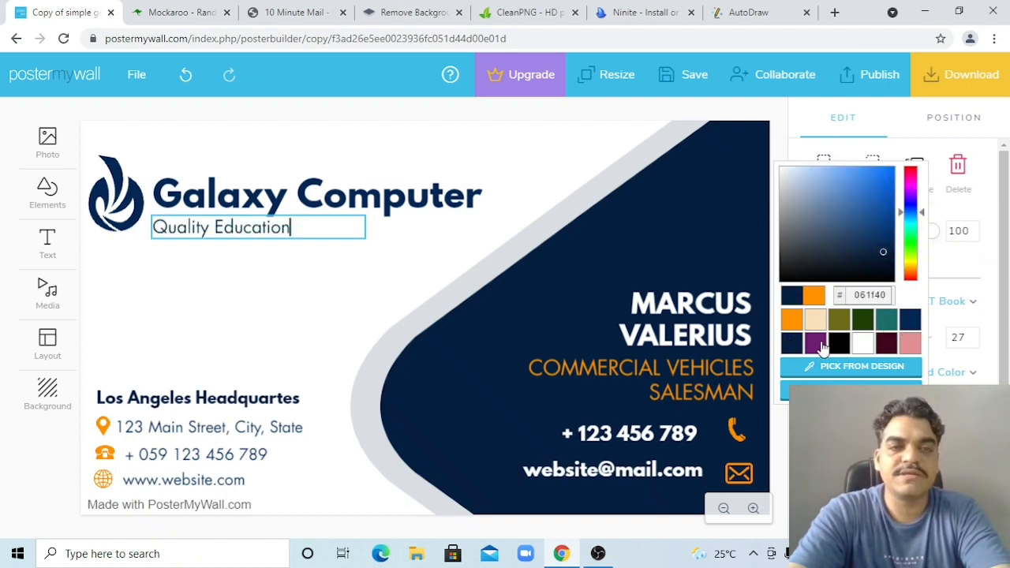
{"action": "left_click", "coordinate": [817, 342]}
{"action": "left_click", "coordinate": [323, 329]}
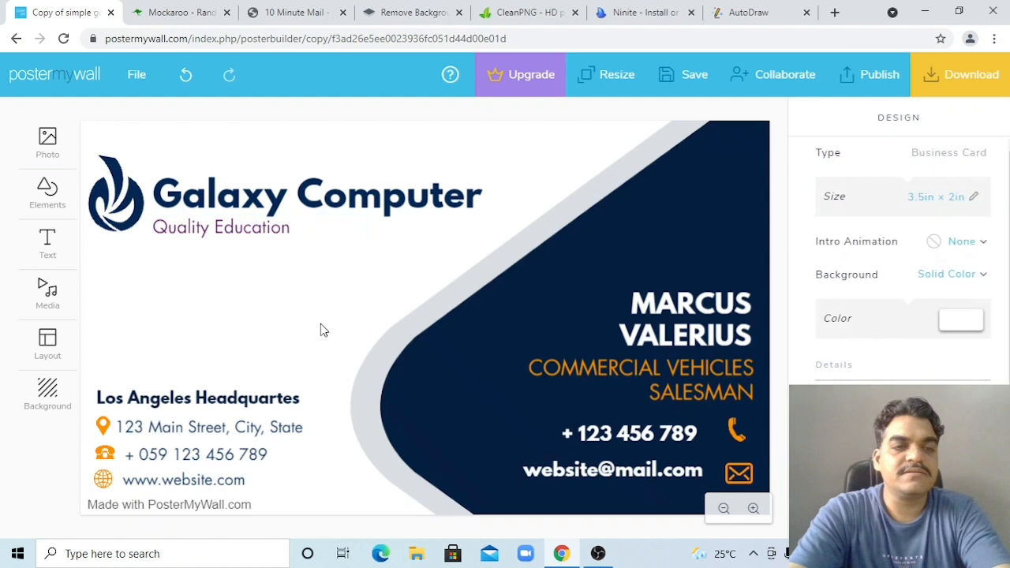
Replace the placeholder street address with the new address, fixing the typo
{"action": "left_click", "coordinate": [166, 431]}
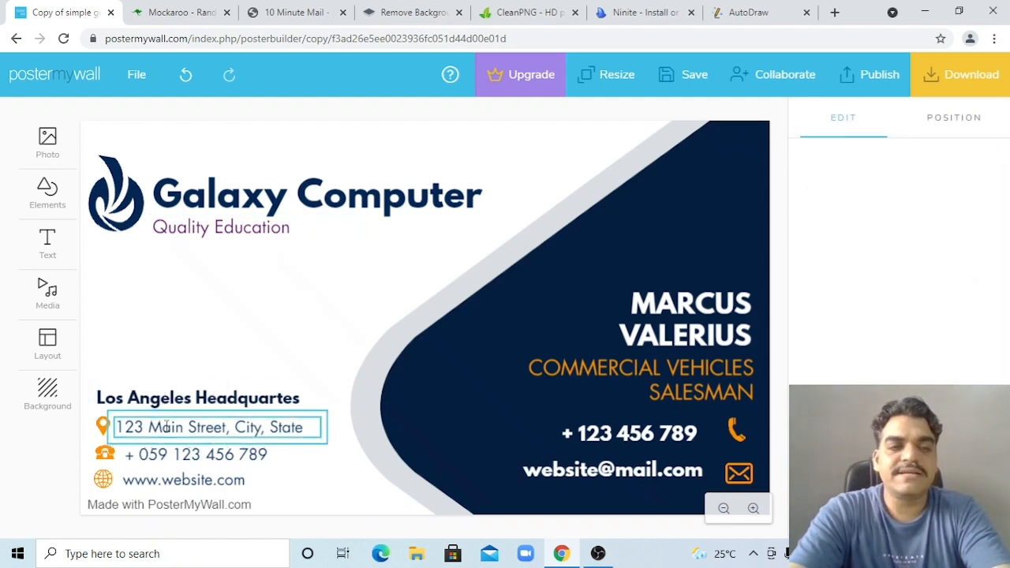
{"action": "left_click", "coordinate": [167, 428]}
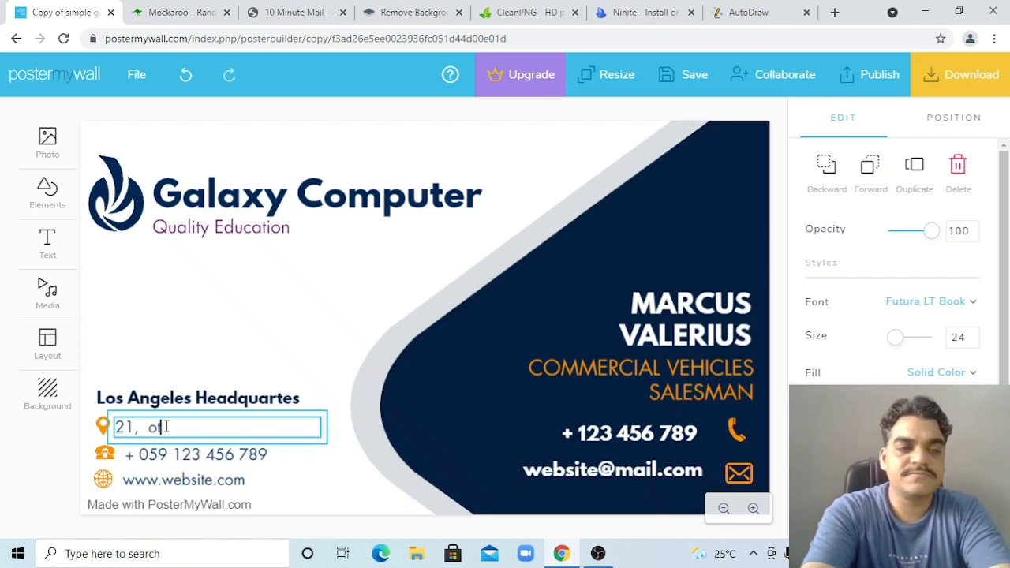
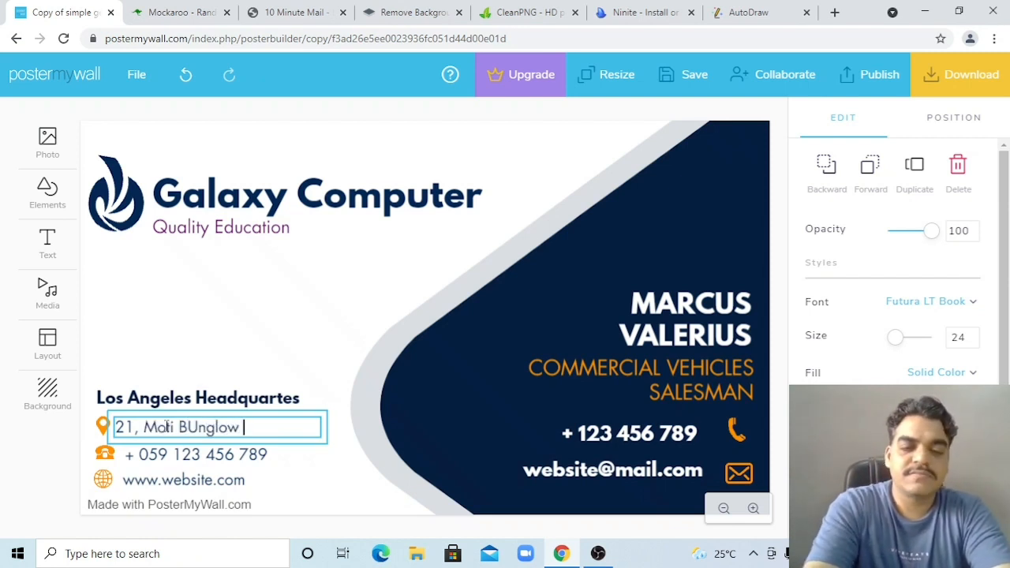
{"action": "key", "text": "Left"}
{"action": "key", "text": "Left"}
{"action": "key", "text": "Left"}
{"action": "key", "text": "Left"}
{"action": "key", "text": "Left"}
{"action": "key", "text": "Left"}
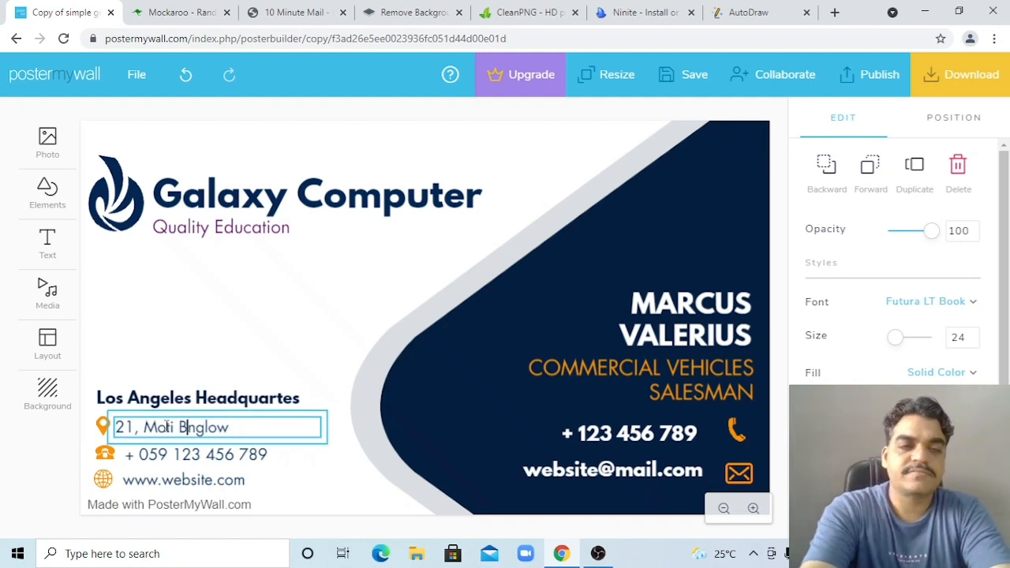
{"action": "key", "text": "Right"}
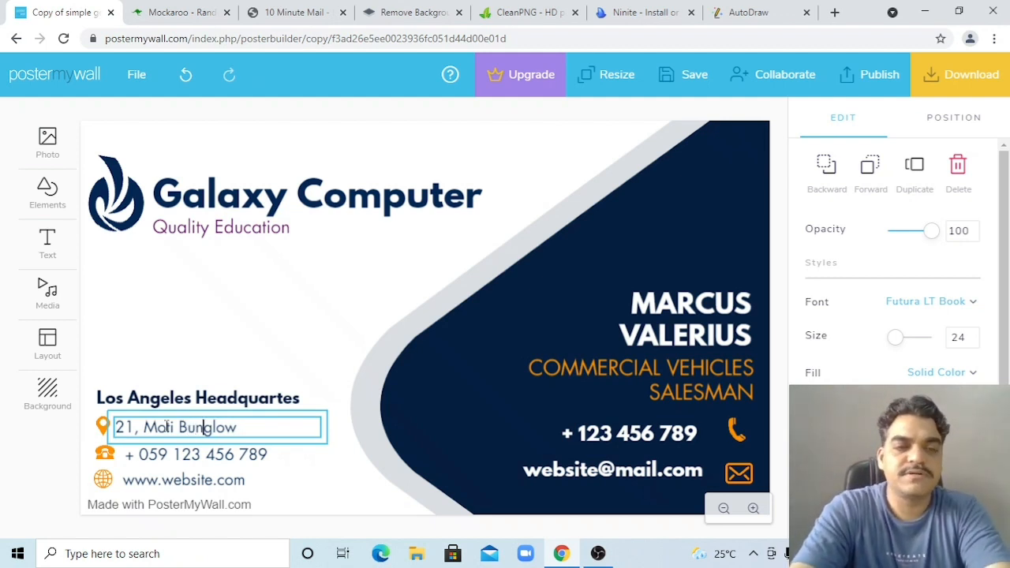
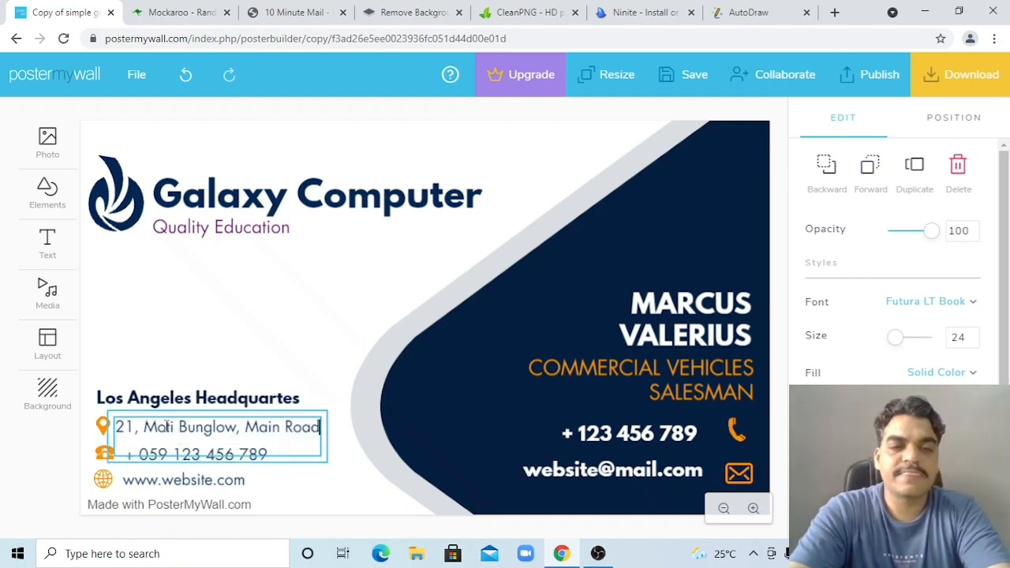
{"action": "left_click", "coordinate": [344, 484]}
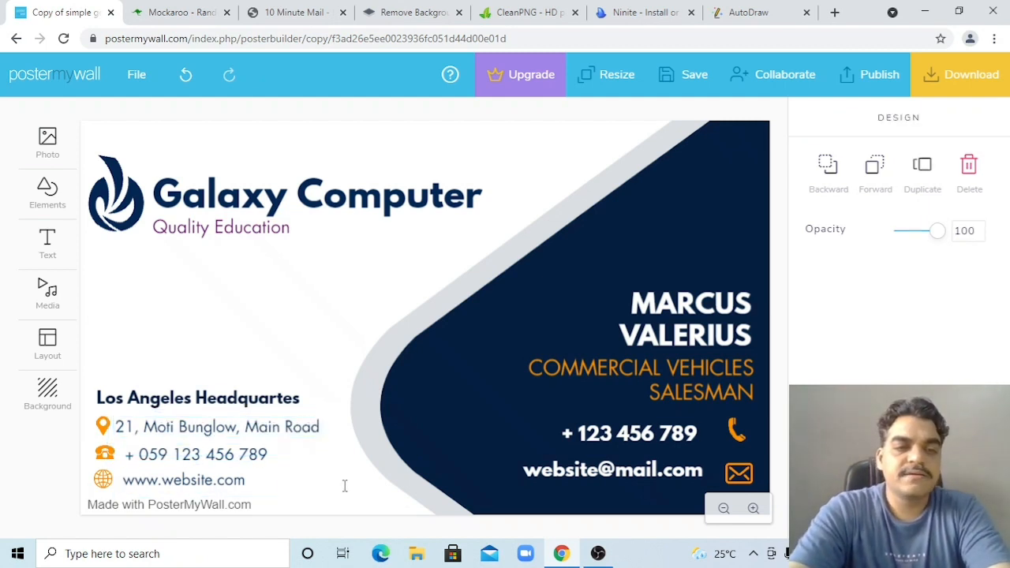
Widen the address box so the address fits on one line
{"action": "left_click", "coordinate": [272, 434]}
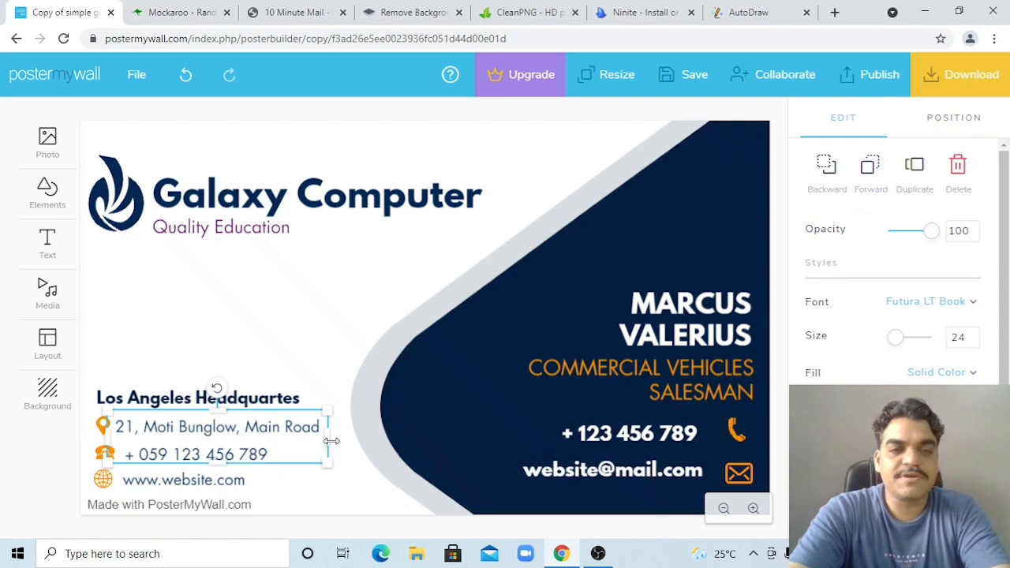
{"action": "left_click_drag", "start_coordinate": [332, 439], "coordinate": [363, 439]}
{"action": "left_click", "coordinate": [307, 462]}
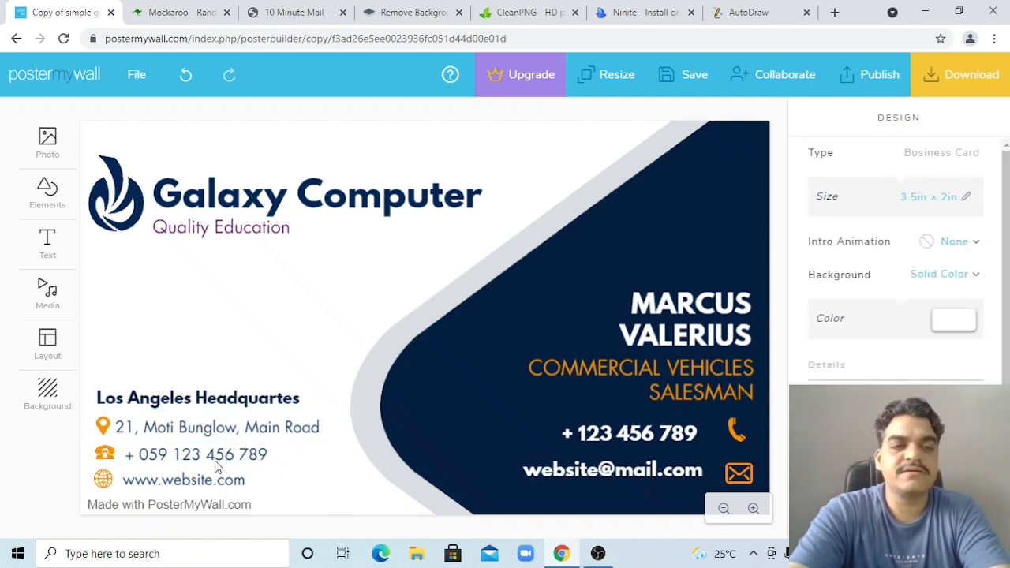
{"action": "left_click", "coordinate": [215, 458]}
Replace the phone number with the new ten-digit number
{"action": "double_click", "coordinate": [215, 458]}
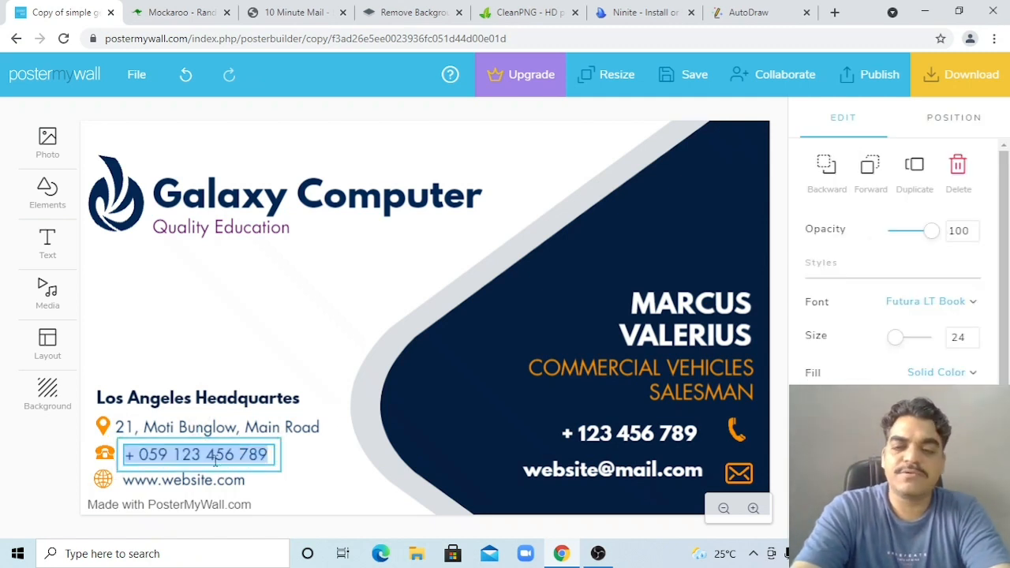
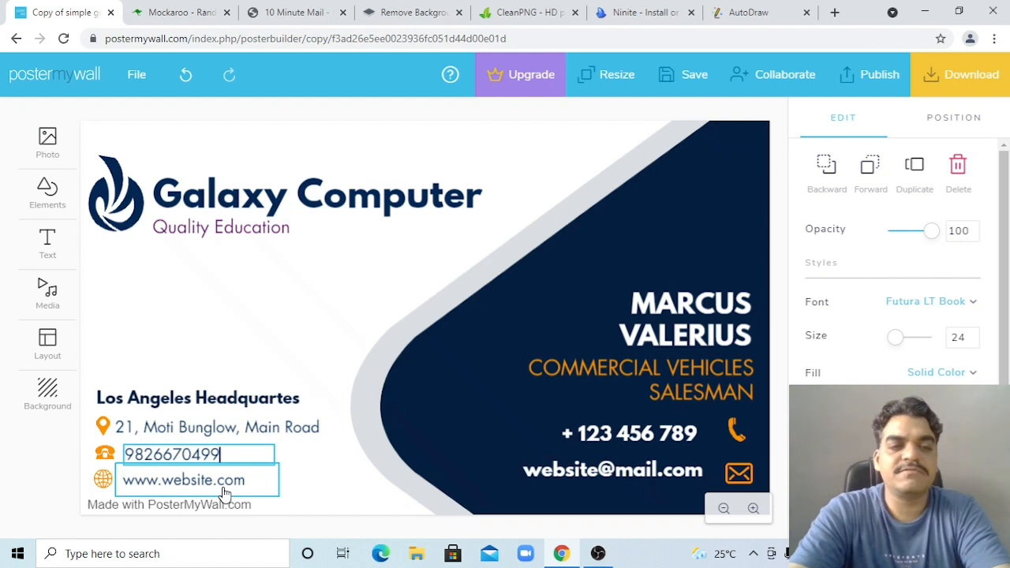
{"action": "left_click", "coordinate": [225, 494]}
Change the website line to 'Galaxy Education Hub, Dewas' and widen it onto one line
{"action": "left_click", "coordinate": [234, 482]}
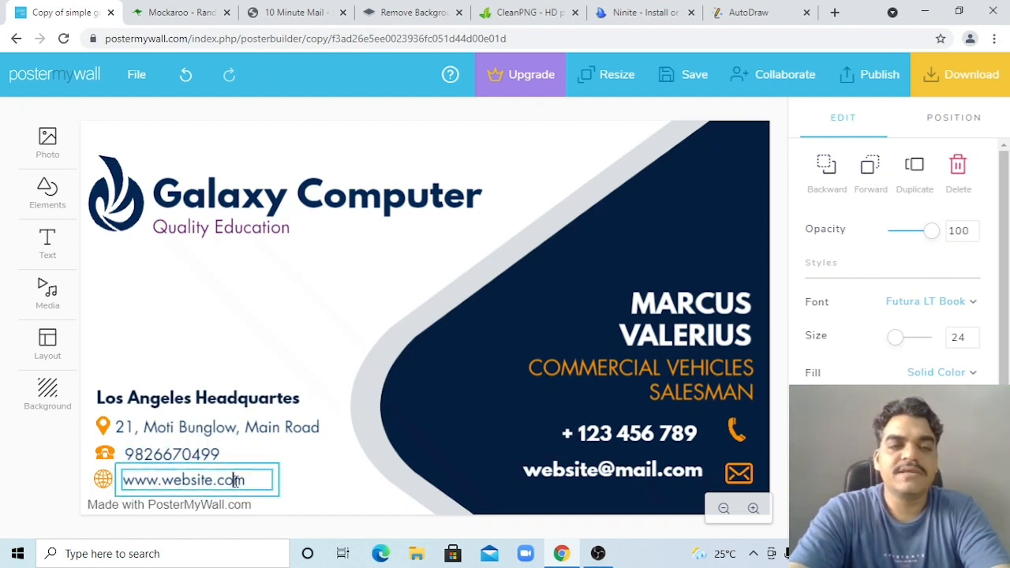
{"action": "double_click", "coordinate": [235, 481]}
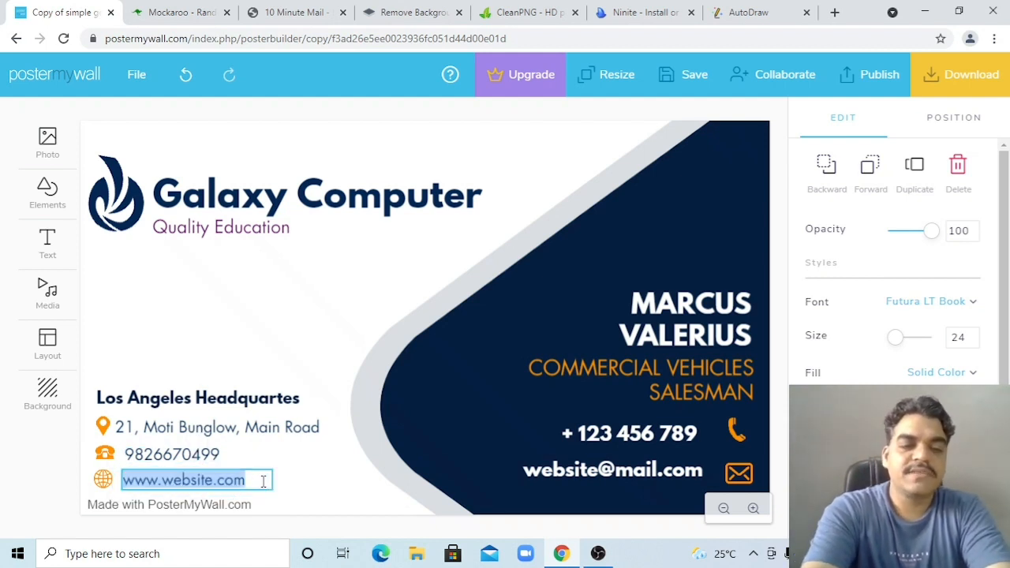
{"action": "type", "text": "G"}
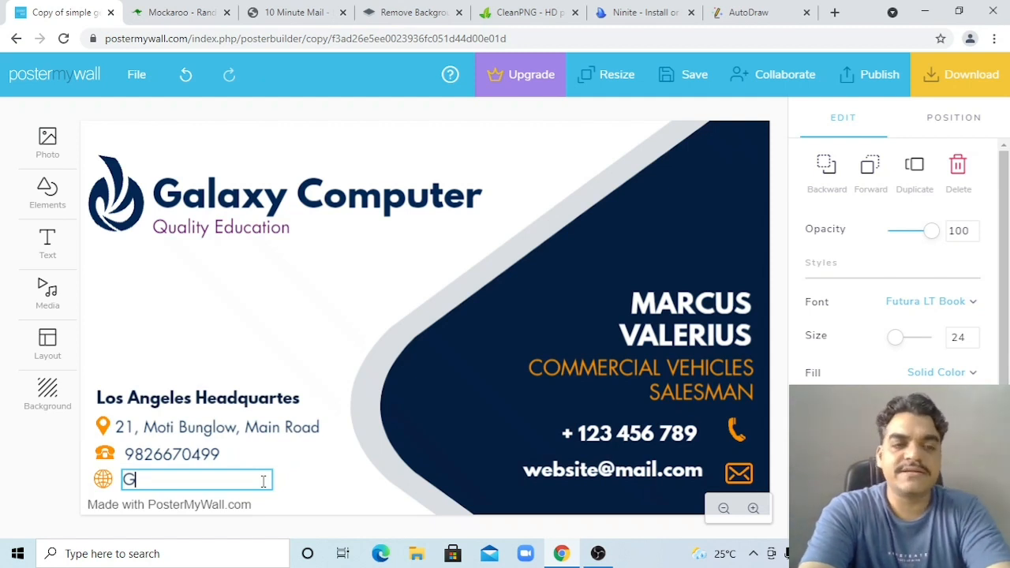
{"action": "type", "text": "alaxy Educa"}
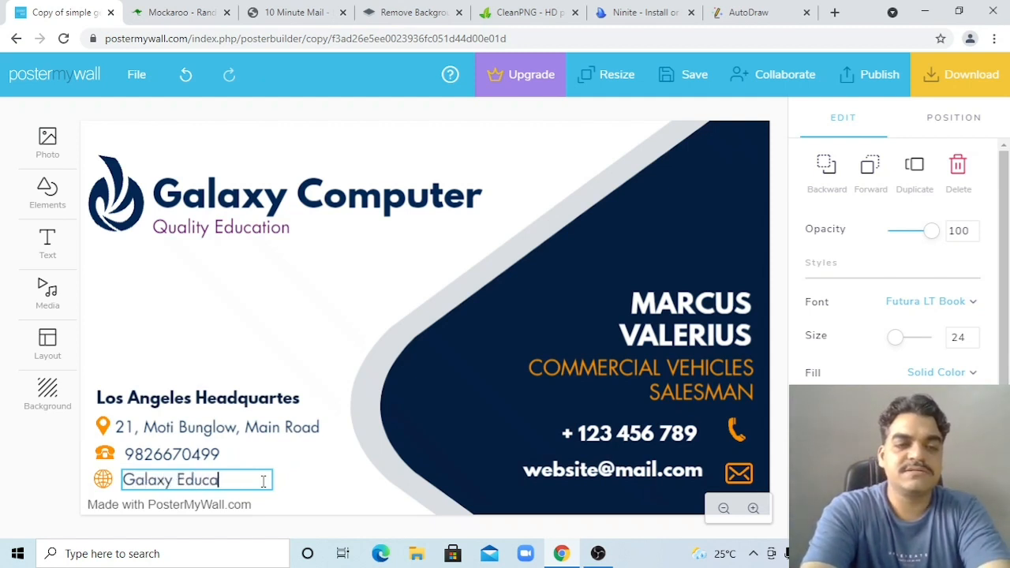
{"action": "type", "text": "tion Hub D"}
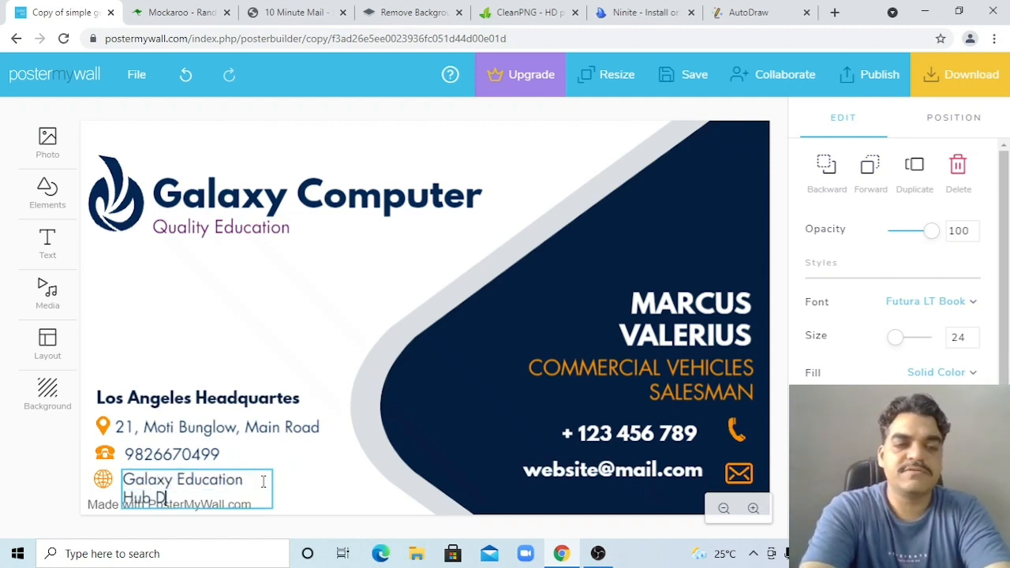
{"action": "type", "text": "ewas"}
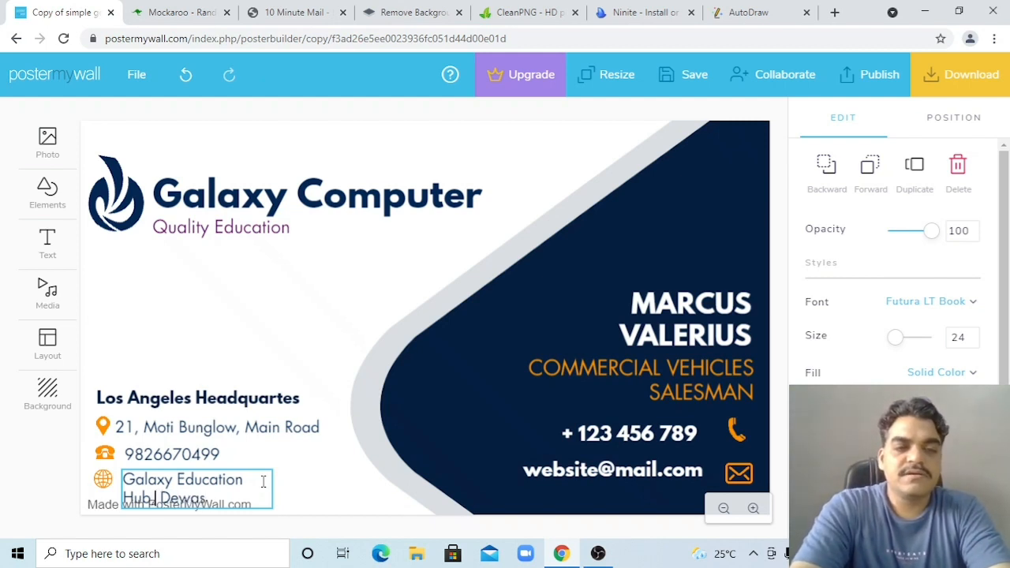
{"action": "left_click", "coordinate": [302, 496]}
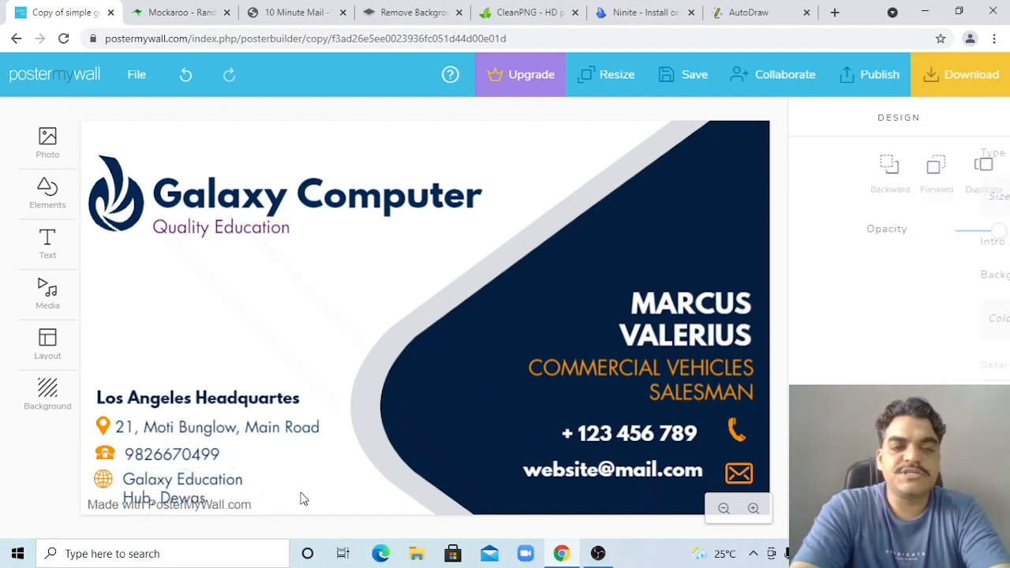
{"action": "left_click", "coordinate": [212, 487]}
{"action": "left_click_drag", "start_coordinate": [280, 487], "coordinate": [371, 487]}
Select the name text without changing it, then show the Photo options
{"action": "left_click", "coordinate": [406, 497]}
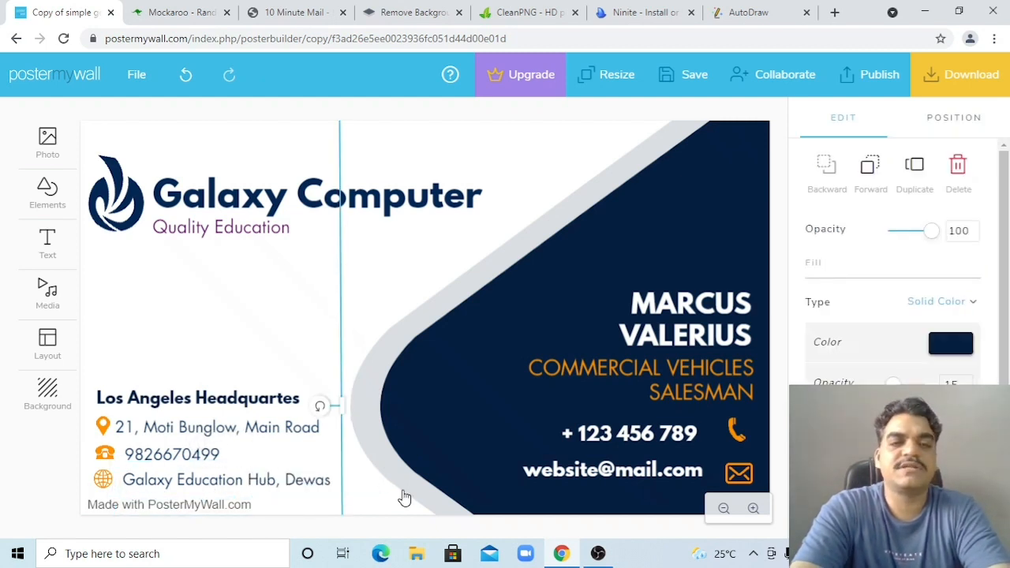
{"action": "left_click", "coordinate": [657, 337]}
{"action": "left_click", "coordinate": [658, 338]}
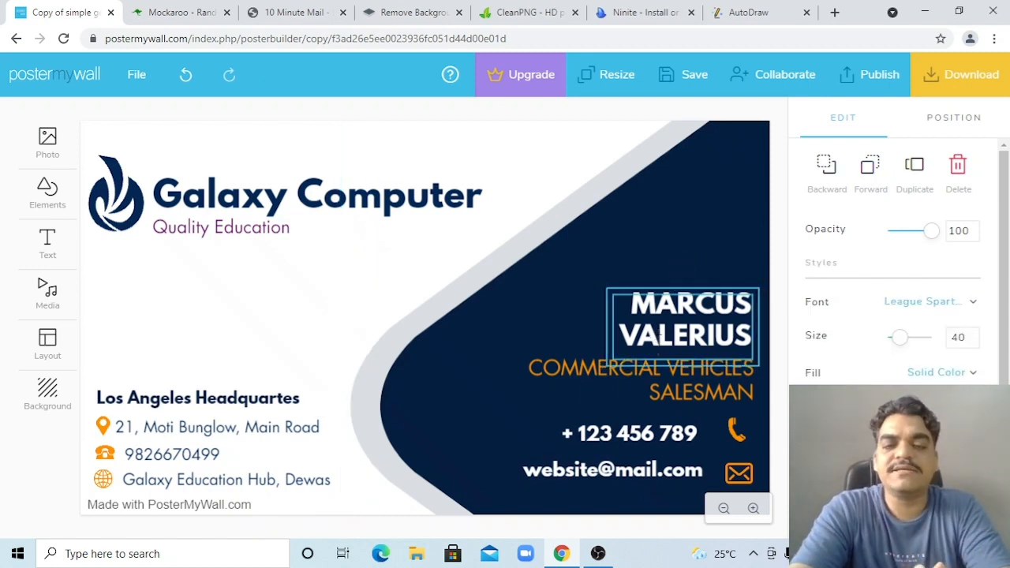
{"action": "key", "text": "ctrl+a"}
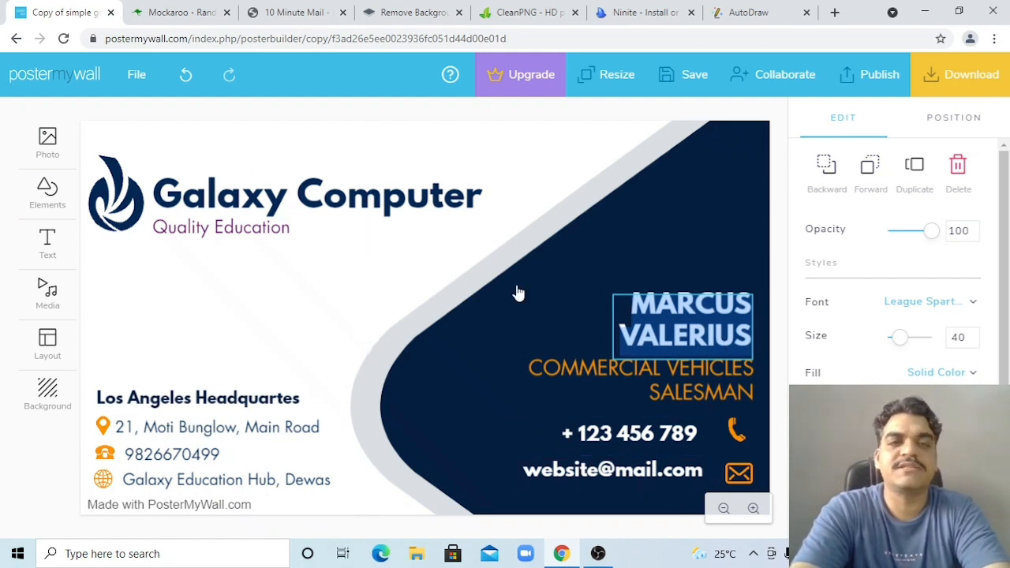
{"action": "left_click", "coordinate": [220, 341]}
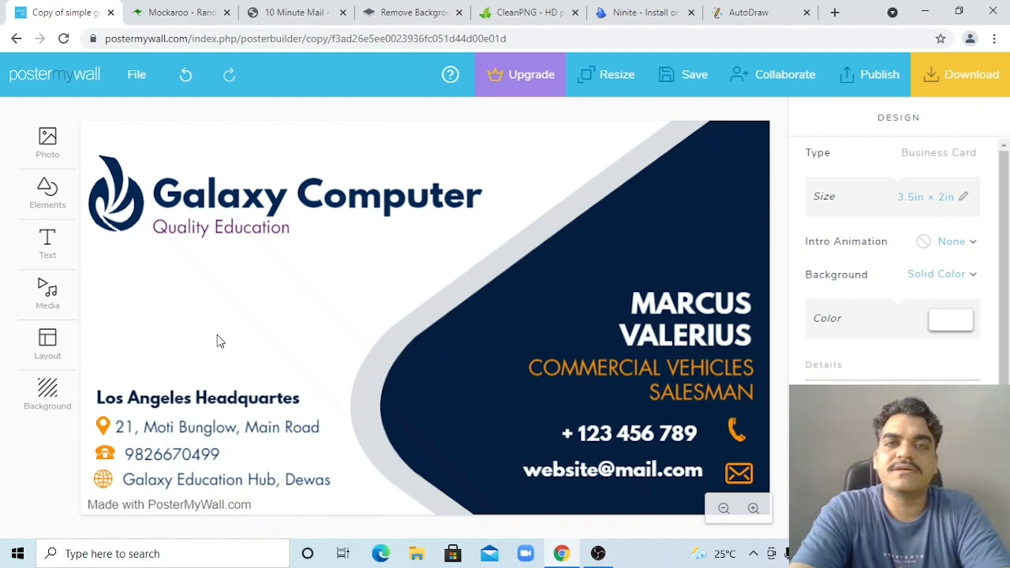
{"action": "left_click", "coordinate": [49, 160]}
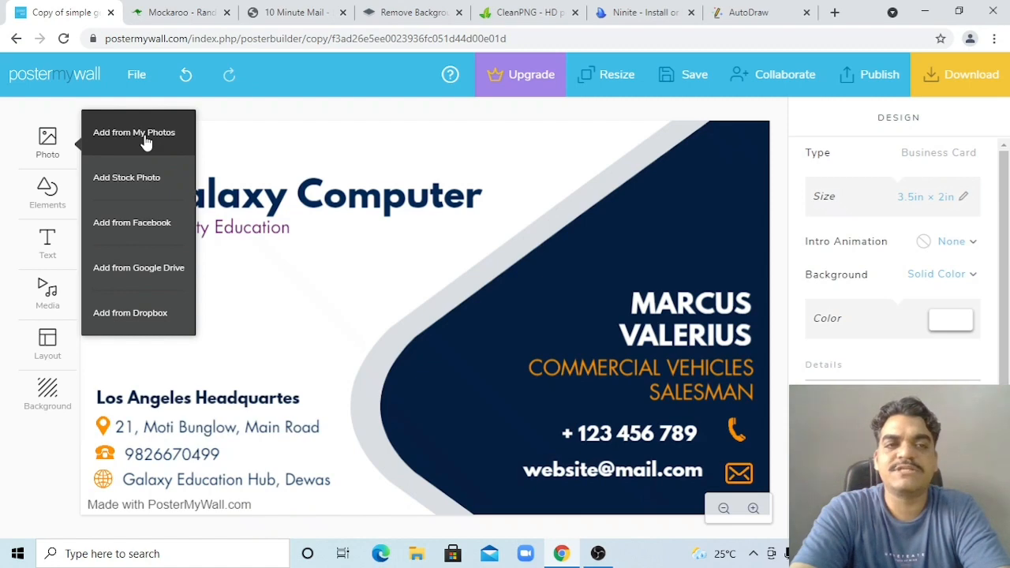
Search stock photos for 'logo', browse the results, then close the search
{"action": "left_click", "coordinate": [146, 180]}
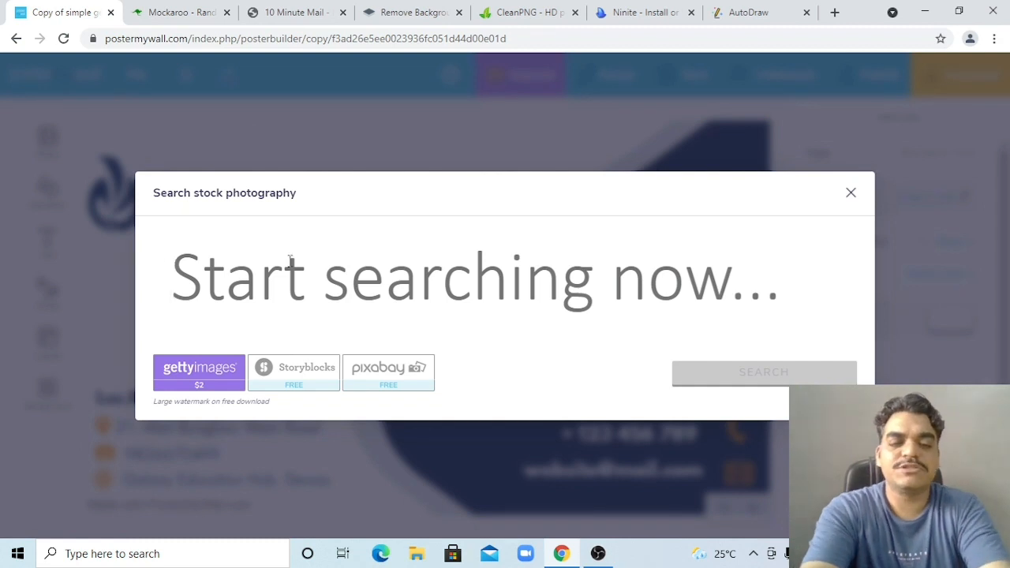
{"action": "type", "text": "logo"}
{"action": "key", "text": "Return"}
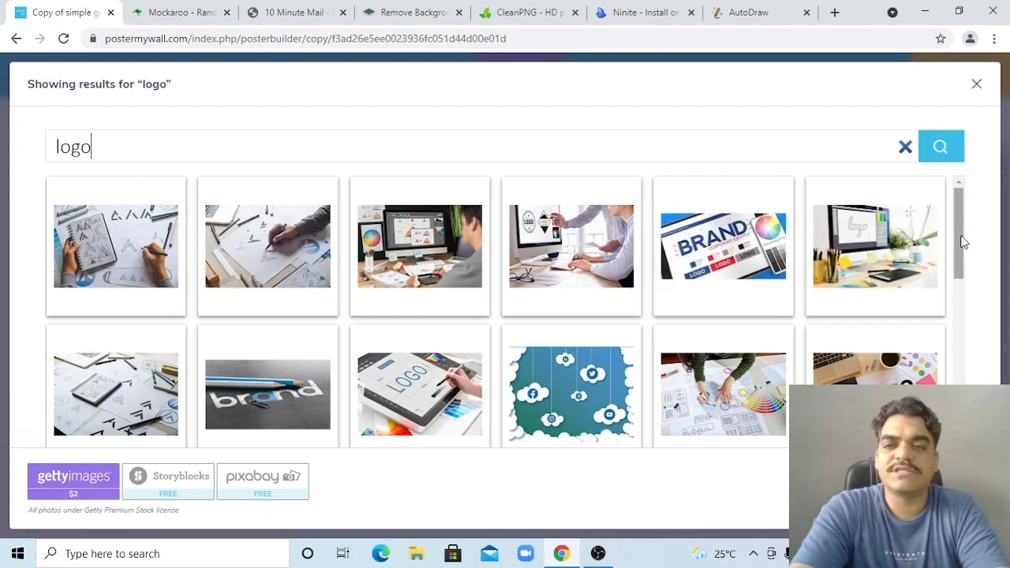
{"action": "left_click_drag", "start_coordinate": [961, 236], "coordinate": [970, 424]}
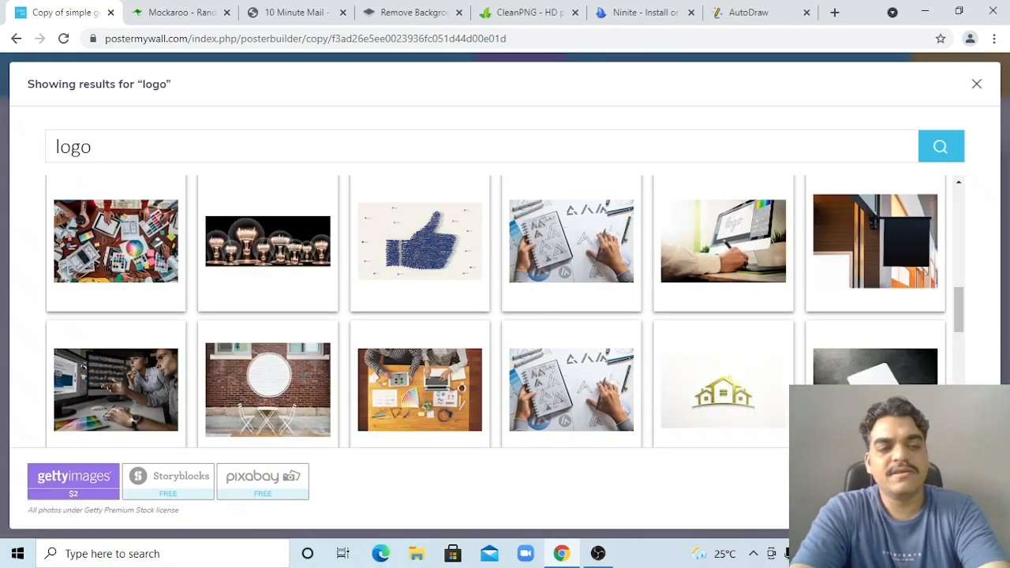
{"action": "key", "text": "Escape"}
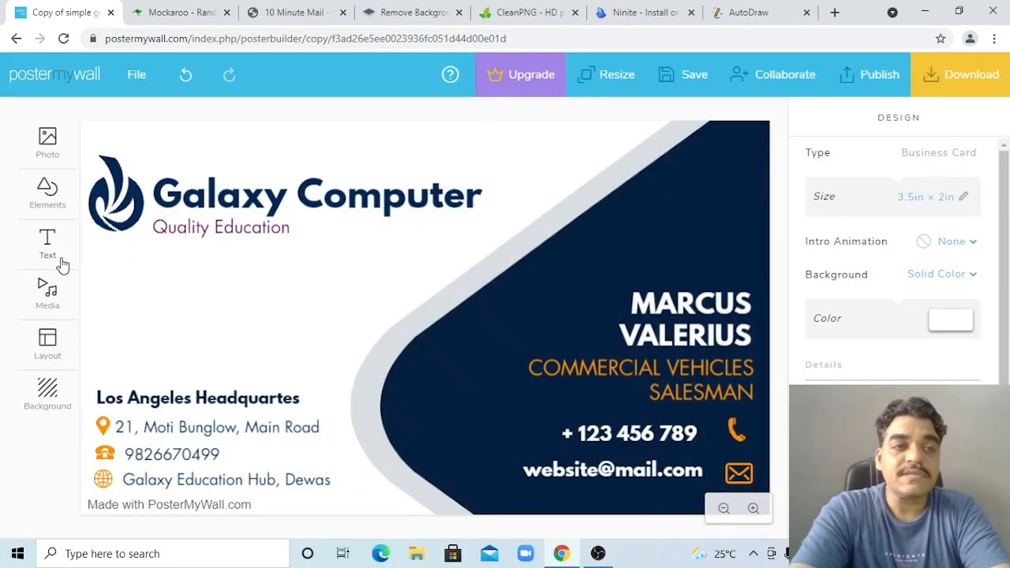
Add a plain text box and move it below the Quality Education tagline
{"action": "left_click", "coordinate": [51, 254]}
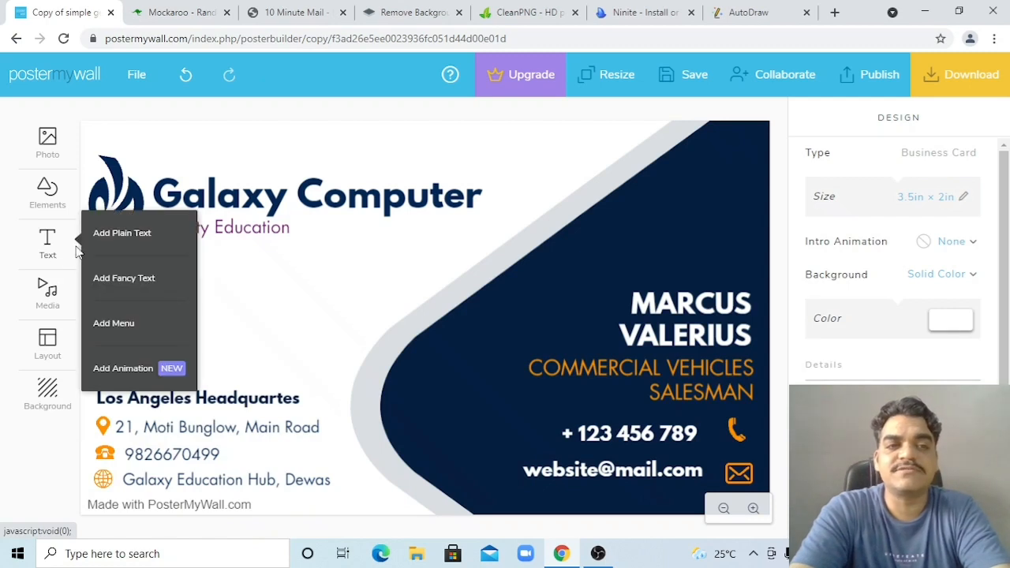
{"action": "left_click", "coordinate": [126, 240]}
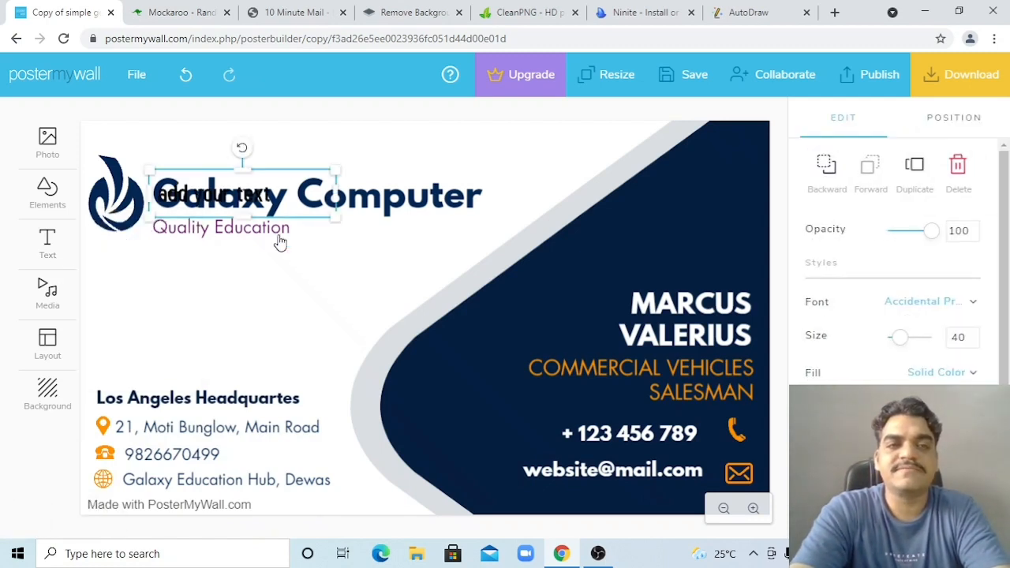
{"action": "left_click", "coordinate": [314, 325]}
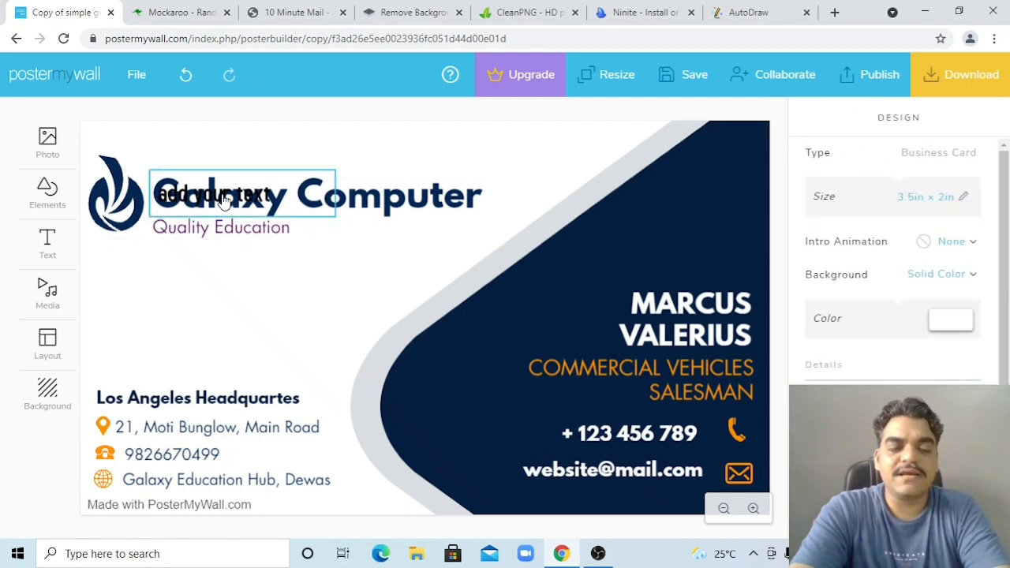
{"action": "left_click_drag", "start_coordinate": [225, 201], "coordinate": [224, 308]}
Increase the new text's letter spacing so it spreads across two lines
{"action": "double_click", "coordinate": [225, 307]}
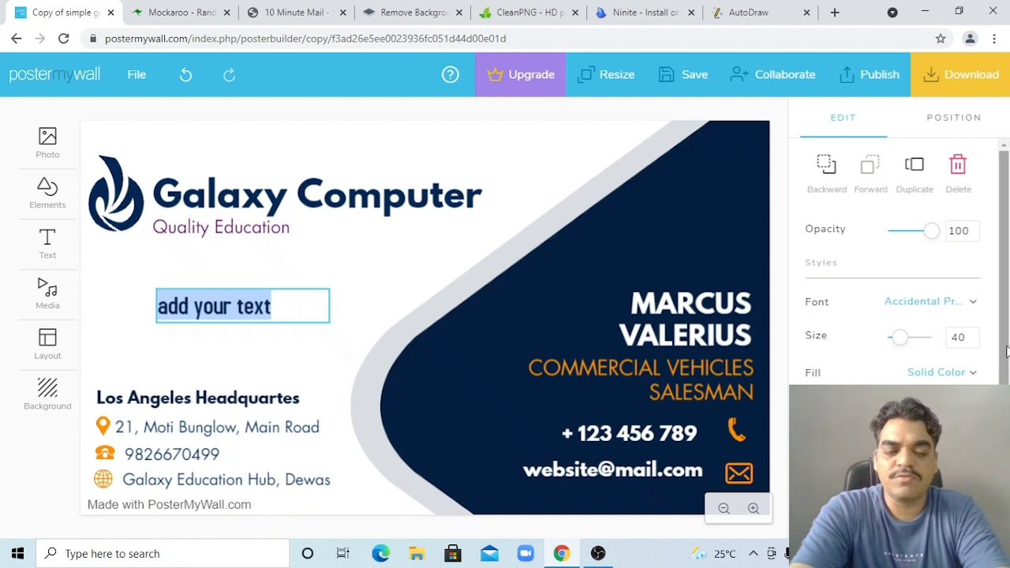
{"action": "left_click_drag", "start_coordinate": [1006, 347], "coordinate": [1006, 451]}
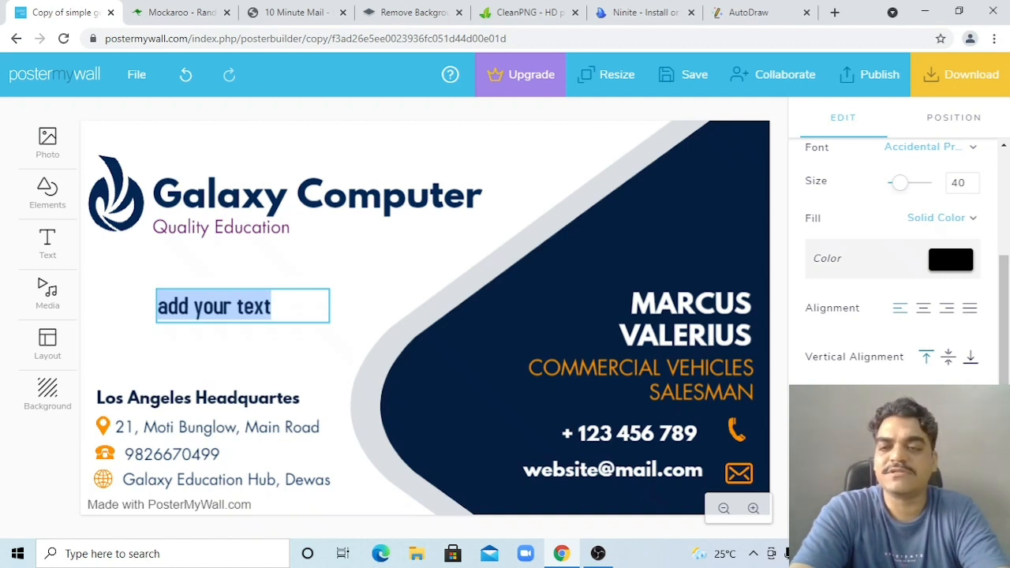
{"action": "mouse_move", "coordinate": [894, 405]}
{"action": "left_mouse_down"}
{"action": "mouse_move", "coordinate": [932, 406]}
{"action": "mouse_move", "coordinate": [888, 406]}
{"action": "mouse_move", "coordinate": [917, 405]}
{"action": "mouse_move", "coordinate": [906, 406]}
{"action": "left_mouse_up"}
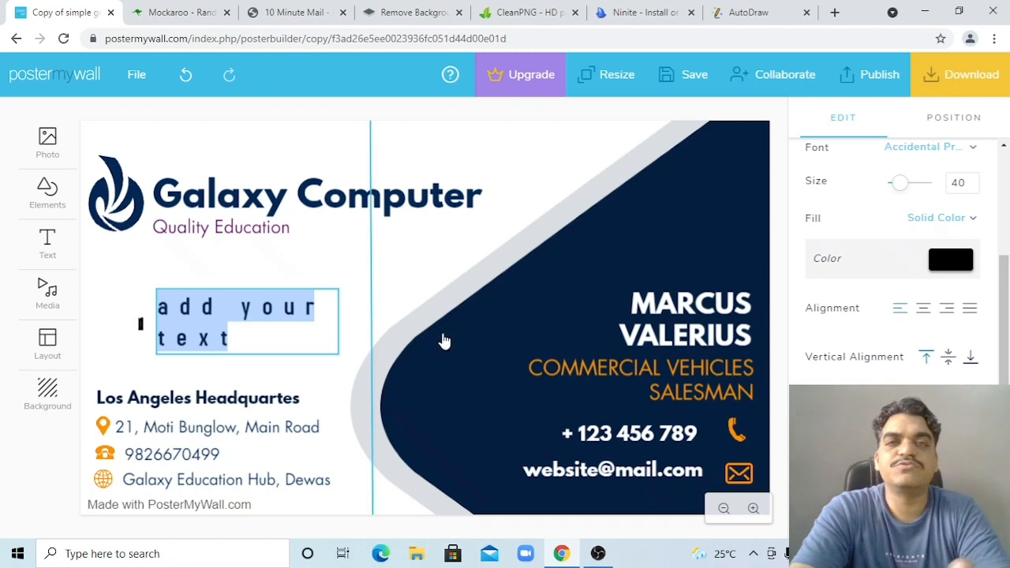
{"action": "left_click", "coordinate": [477, 131]}
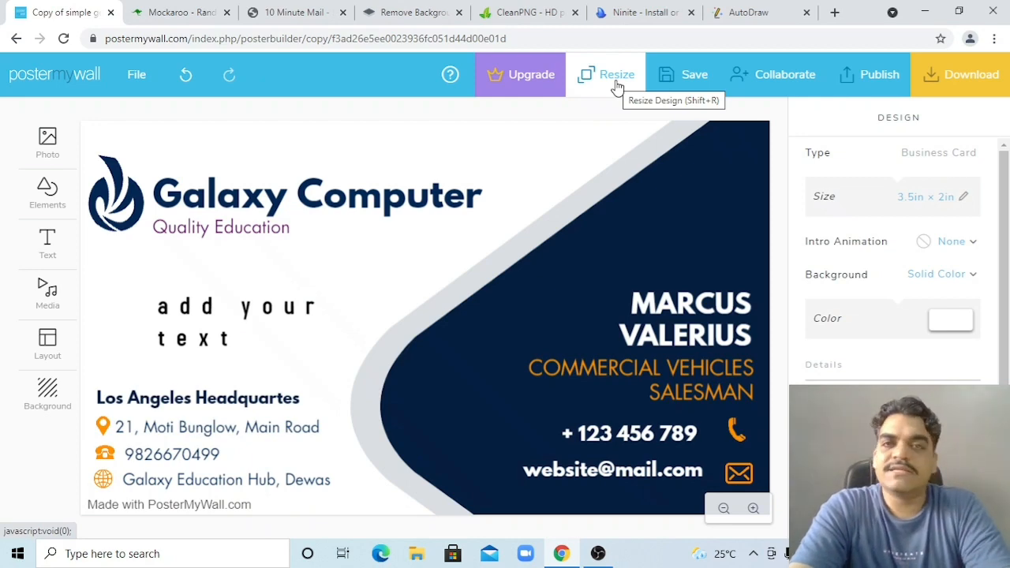
On the Mockaroo tab, rename the first schema field from id to Contact
{"action": "left_click", "coordinate": [180, 15]}
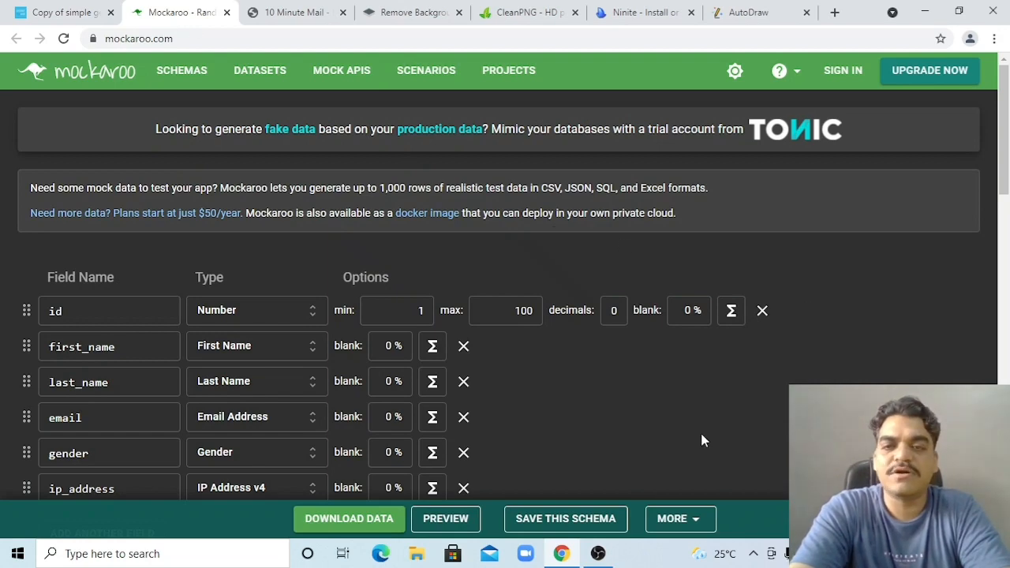
{"action": "scroll", "coordinate": [695, 430], "scroll_direction": "down", "scroll_amount": 2}
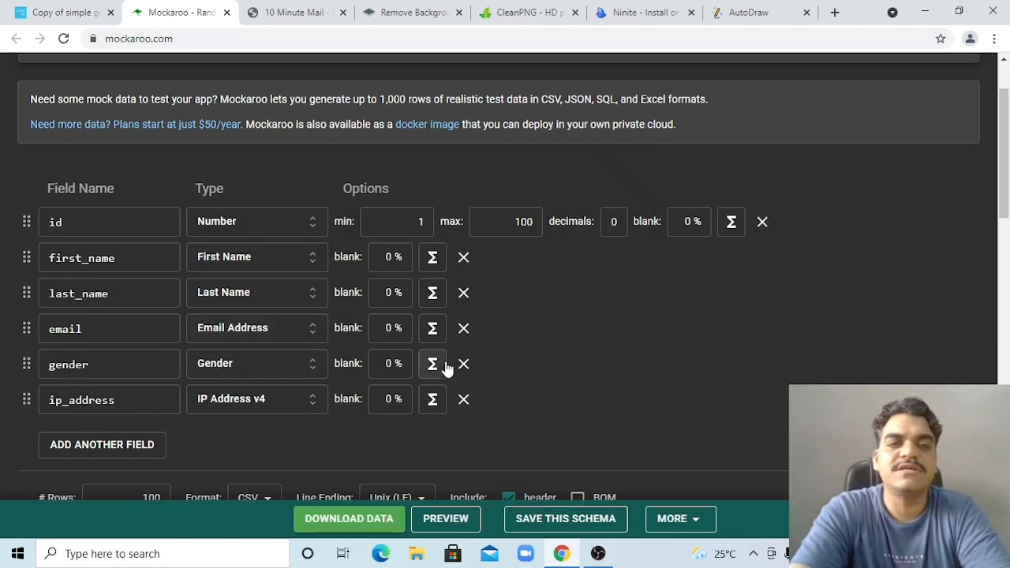
{"action": "double_click", "coordinate": [87, 224]}
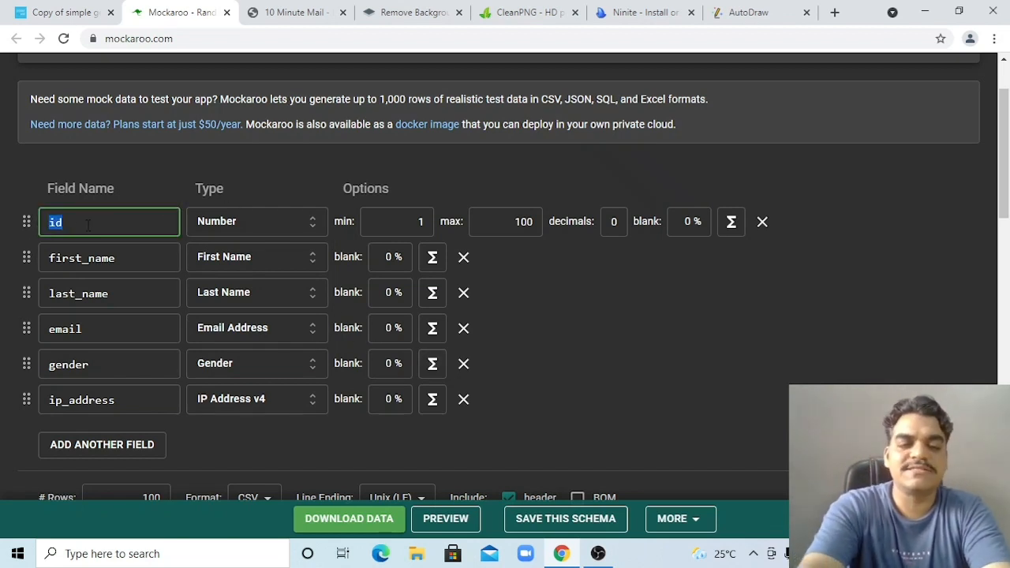
{"action": "type", "text": "Contact"}
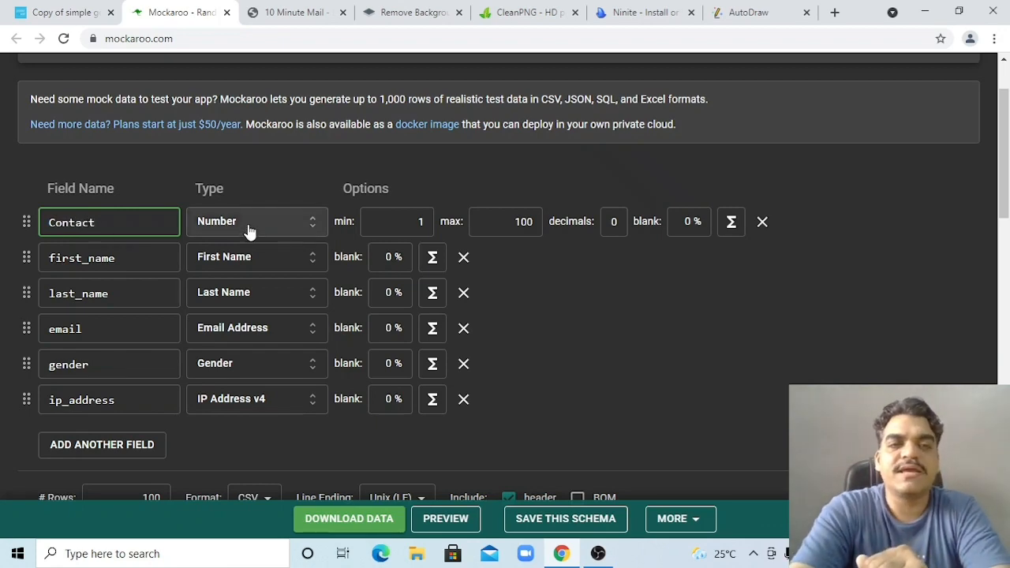
{"action": "left_click", "coordinate": [311, 229]}
Browse the data type list and give the Contact field the Phone type (###-###-#### format)
{"action": "left_click", "coordinate": [311, 230]}
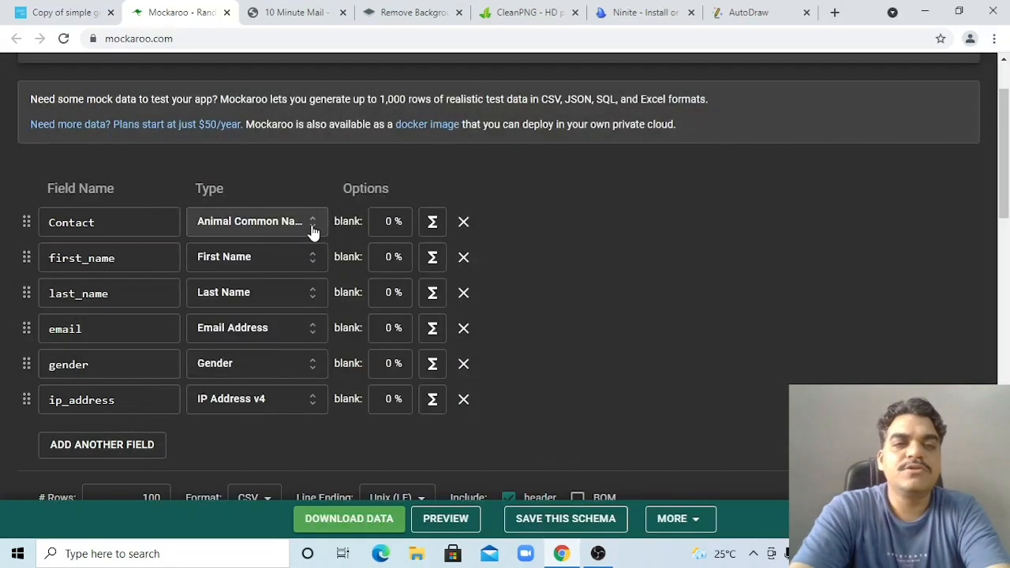
{"action": "left_click", "coordinate": [312, 229]}
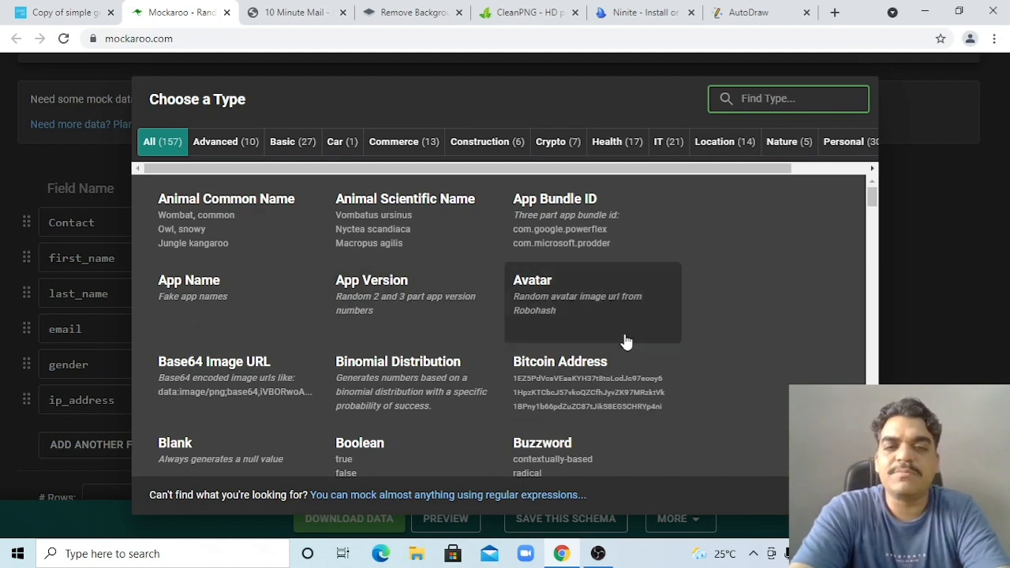
{"action": "left_click", "coordinate": [873, 219]}
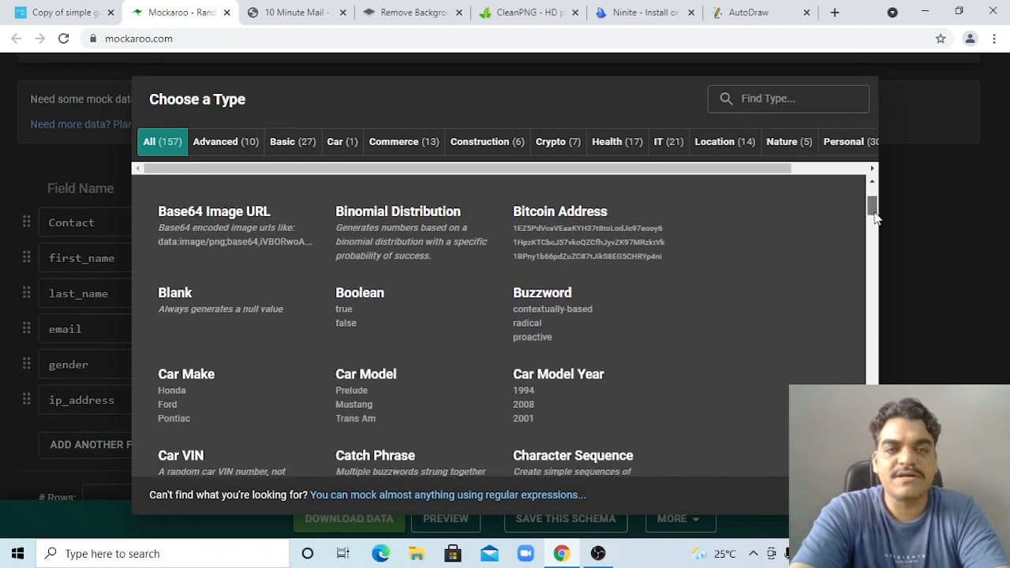
{"action": "left_click_drag", "start_coordinate": [874, 220], "coordinate": [877, 254]}
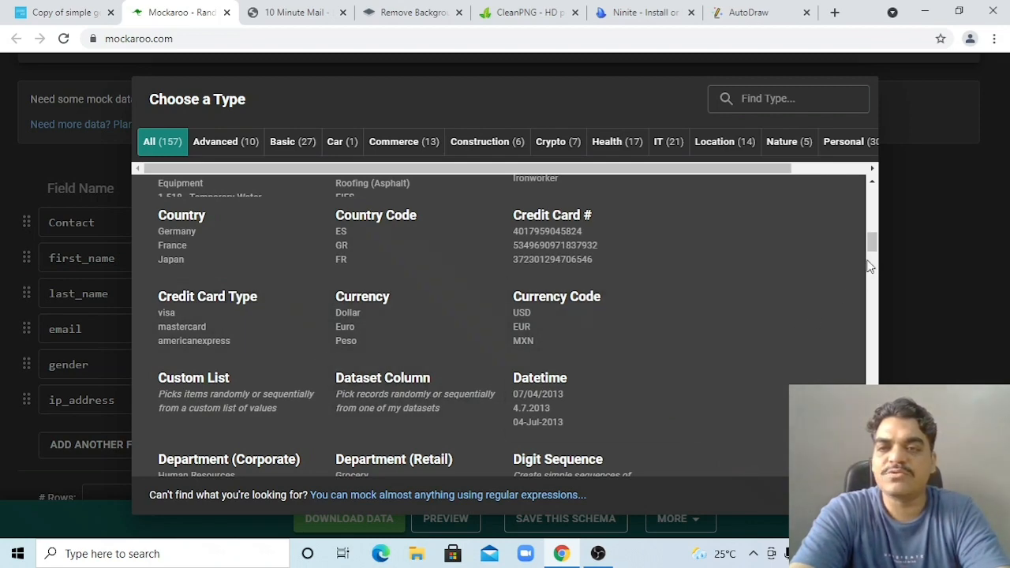
{"action": "left_click_drag", "start_coordinate": [874, 251], "coordinate": [875, 318]}
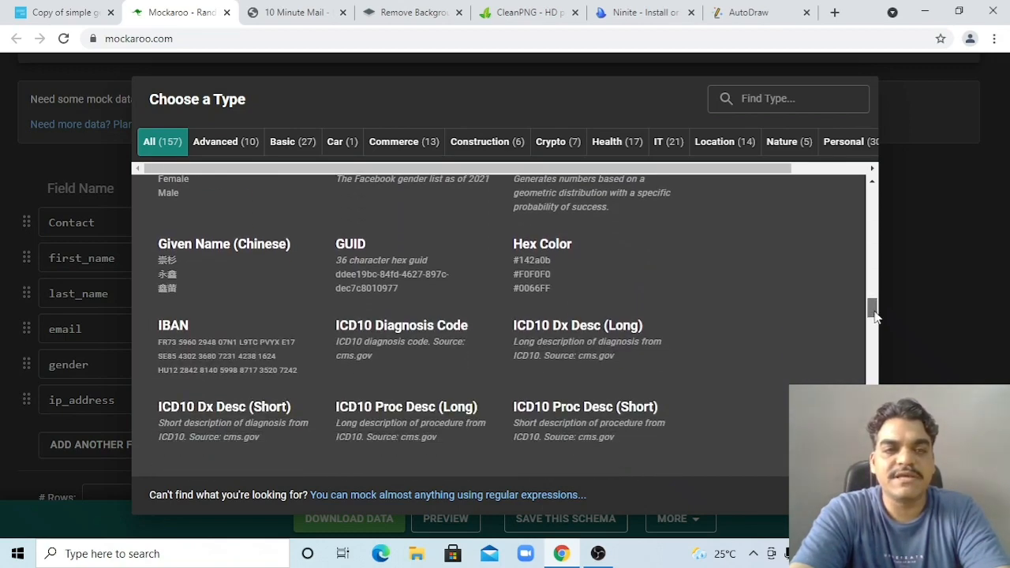
{"action": "left_click_drag", "start_coordinate": [874, 316], "coordinate": [844, 188]}
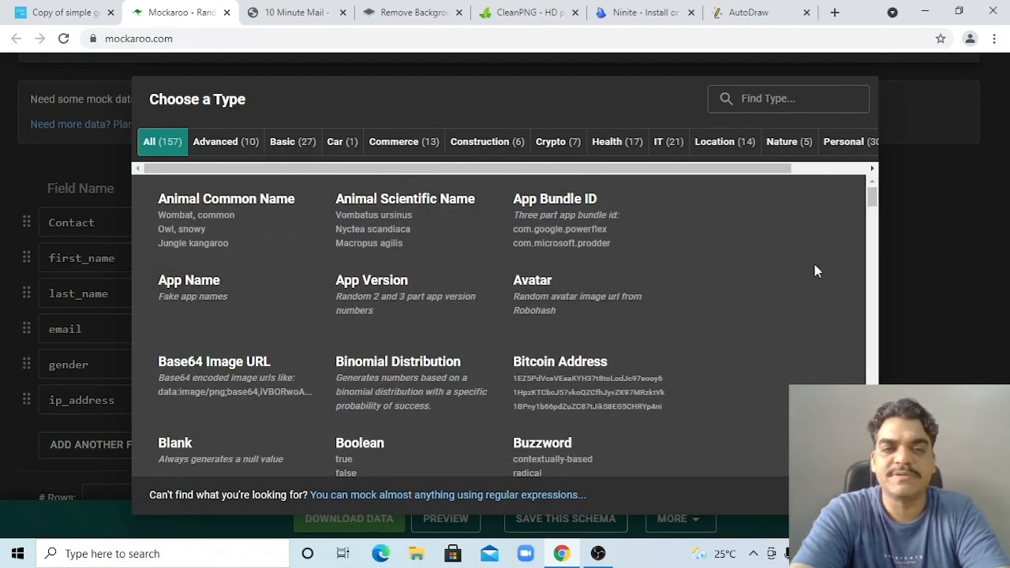
{"action": "left_click_drag", "start_coordinate": [872, 205], "coordinate": [871, 377]}
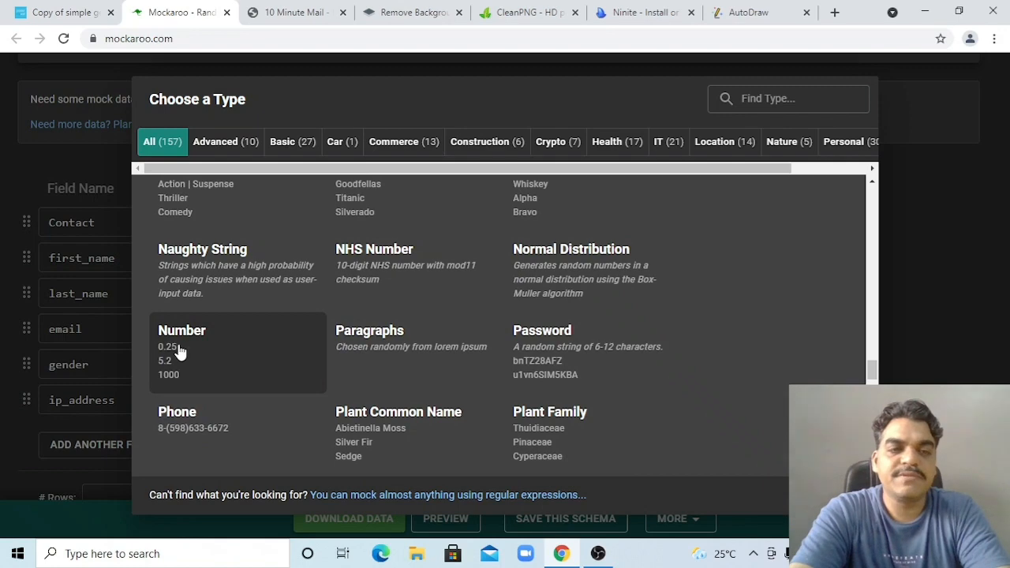
{"action": "left_click", "coordinate": [181, 422]}
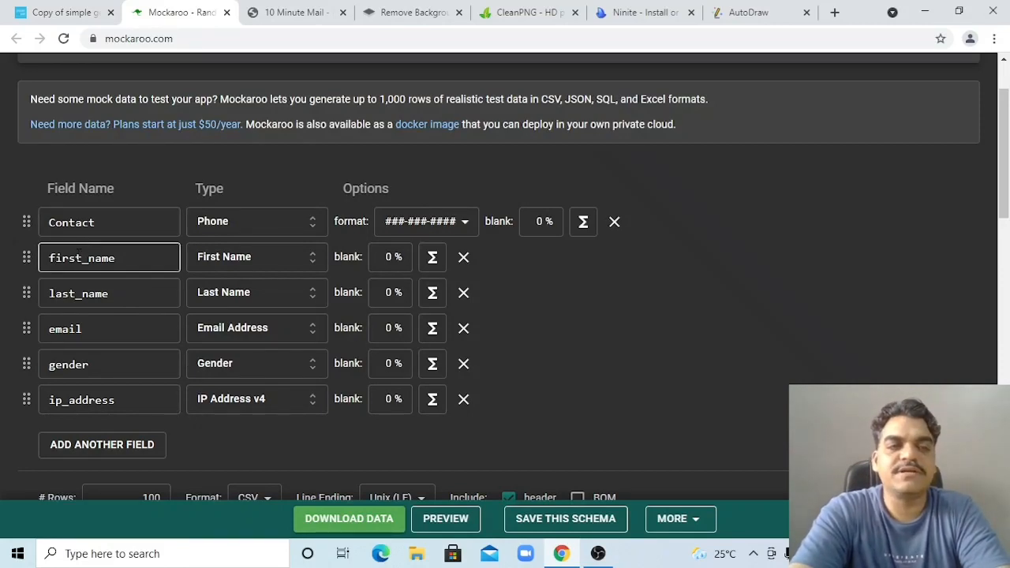
{"action": "left_click", "coordinate": [153, 355]}
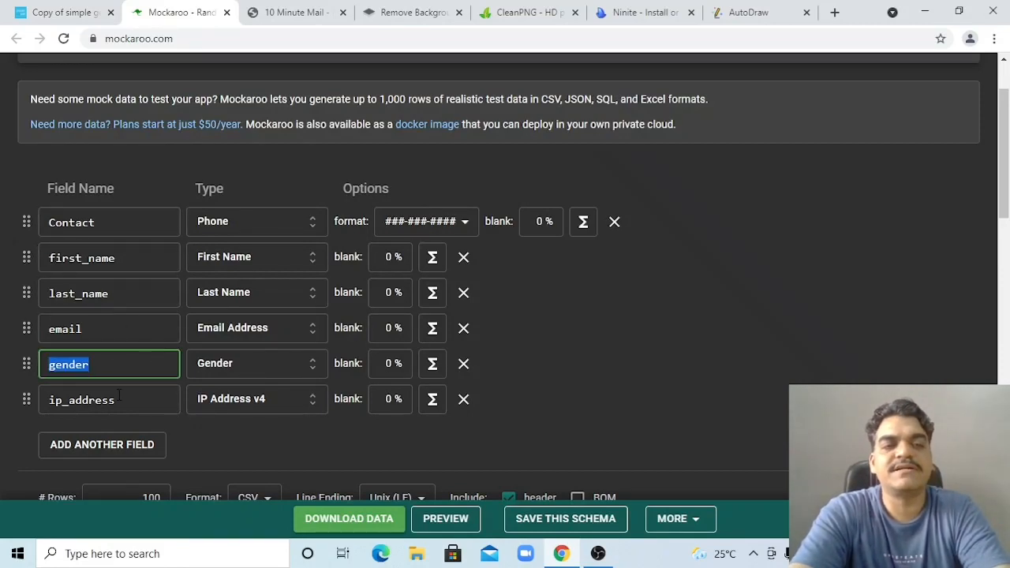
{"action": "left_click", "coordinate": [637, 361]}
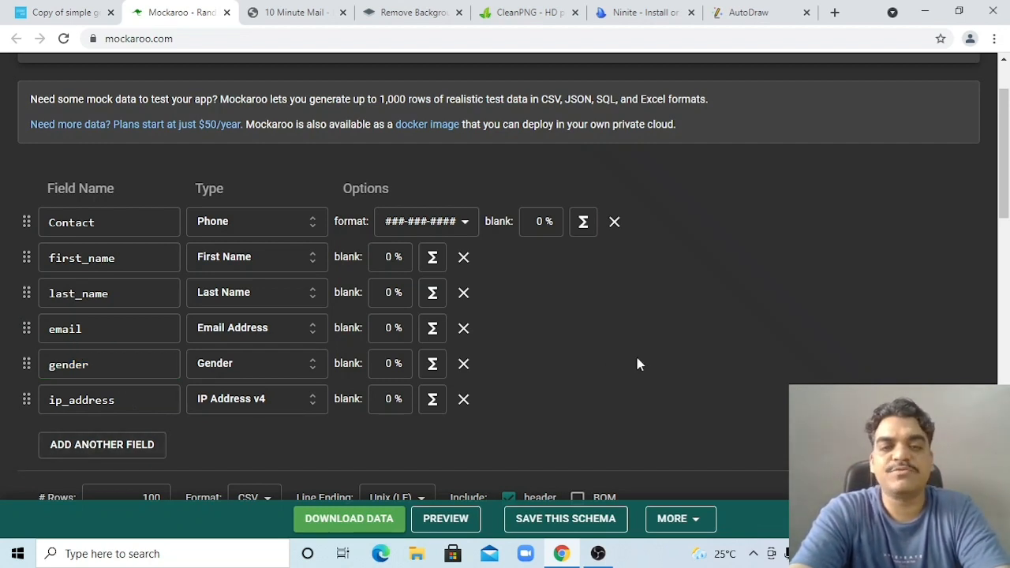
{"action": "left_click", "coordinate": [442, 525]}
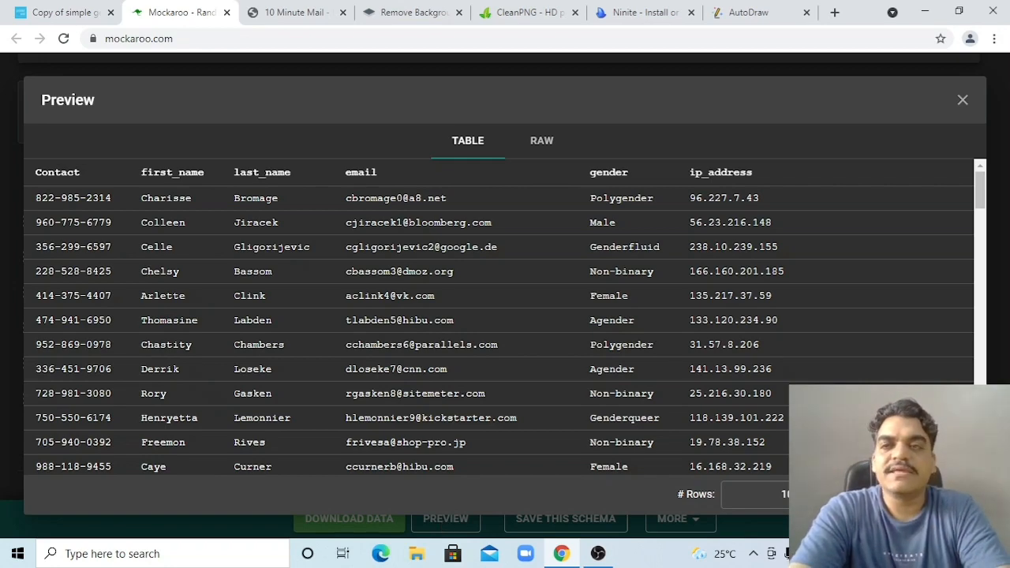
{"action": "left_click", "coordinate": [962, 100]}
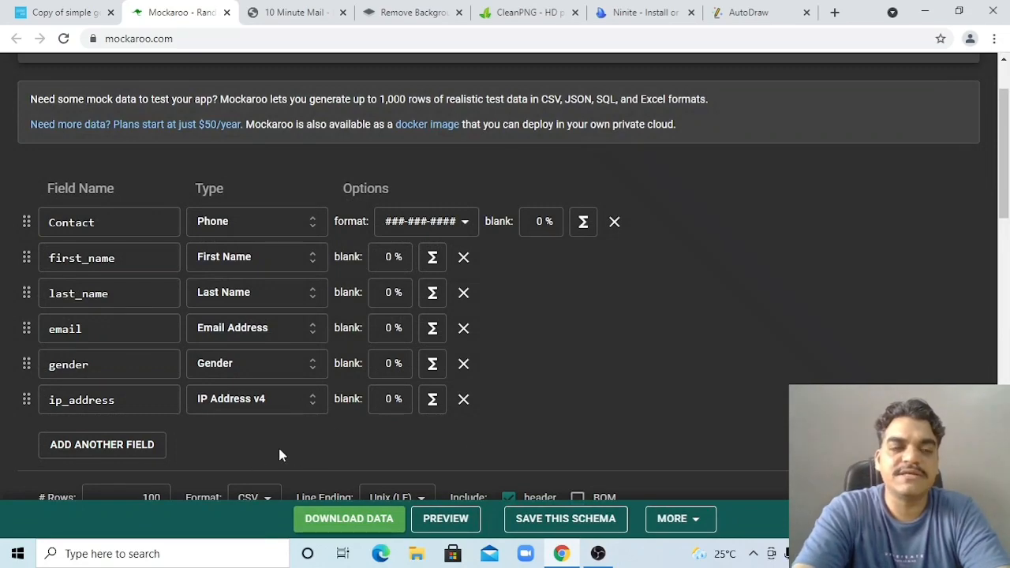
{"action": "scroll", "coordinate": [278, 446], "scroll_direction": "down", "scroll_amount": 1}
{"action": "left_click", "coordinate": [157, 415]}
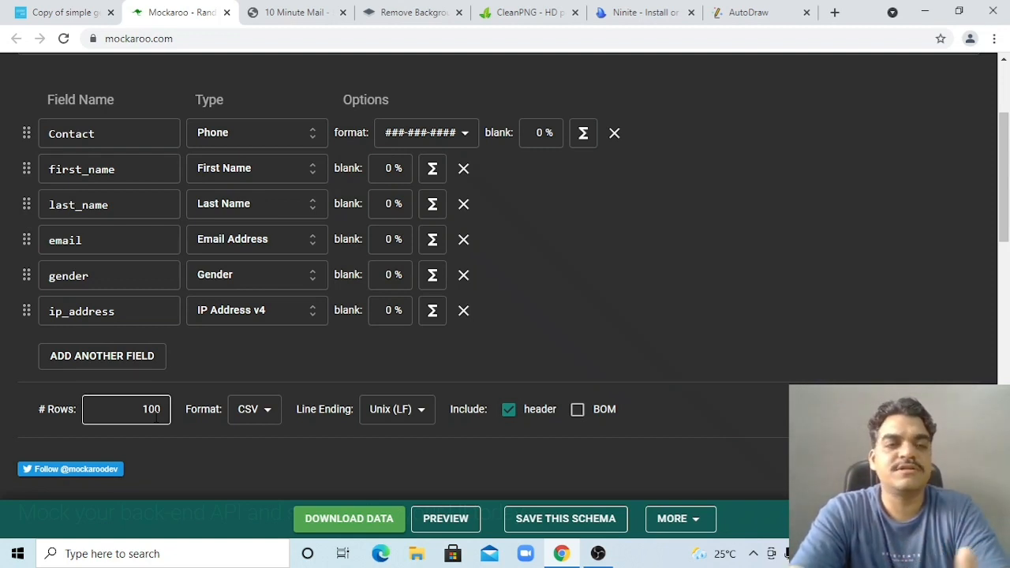
Change the Mockaroo row count to 50
{"action": "left_click", "coordinate": [155, 417]}
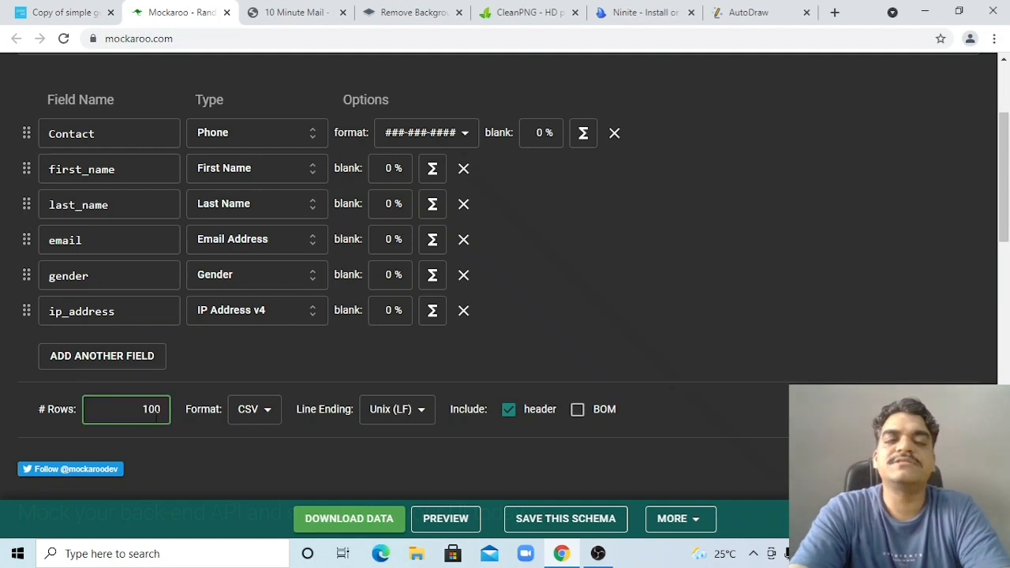
{"action": "key", "text": "BackSpace"}
{"action": "key", "text": "BackSpace"}
{"action": "key", "text": "BackSpace"}
{"action": "type", "text": "50"}
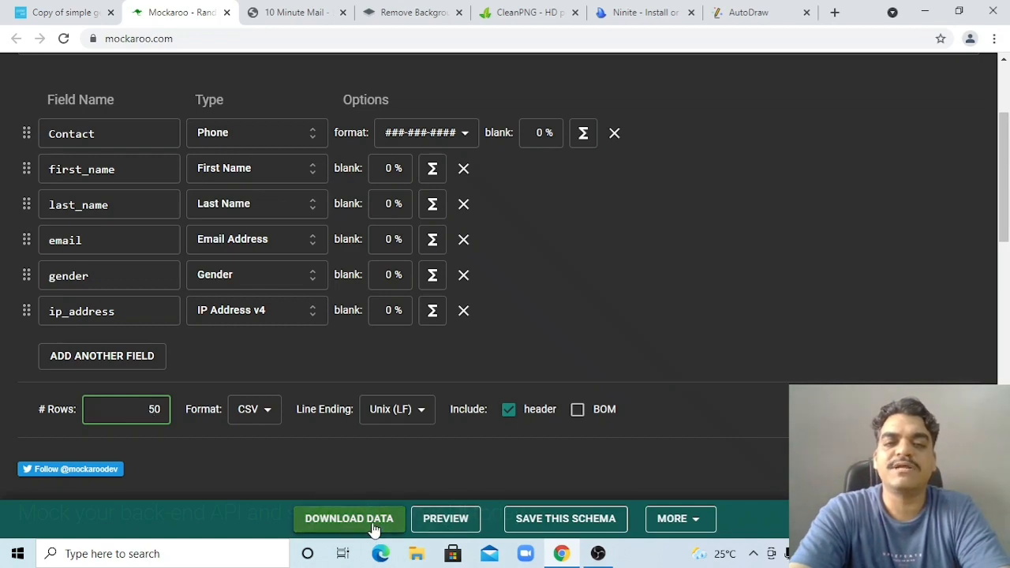
Preview the generated mock data, close the preview, then go to the 10 Minute Mail tab
{"action": "left_click", "coordinate": [431, 521]}
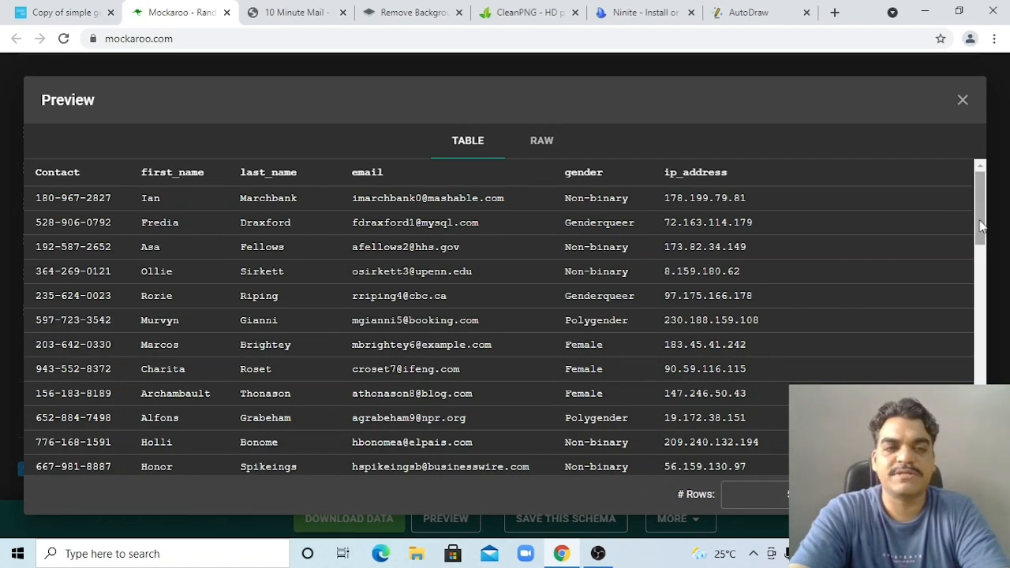
{"action": "left_click_drag", "start_coordinate": [982, 226], "coordinate": [985, 184]}
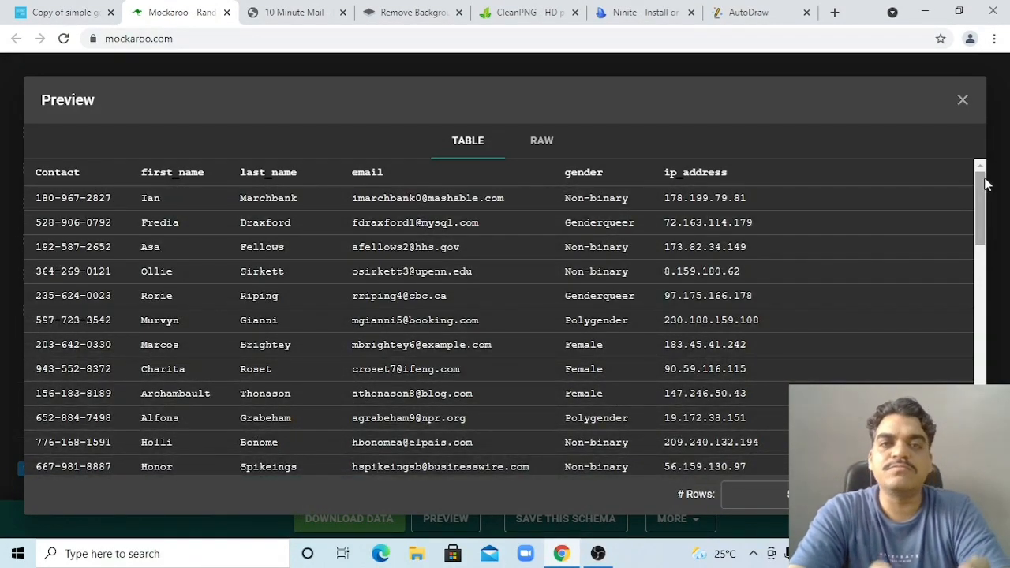
{"action": "left_click", "coordinate": [963, 102]}
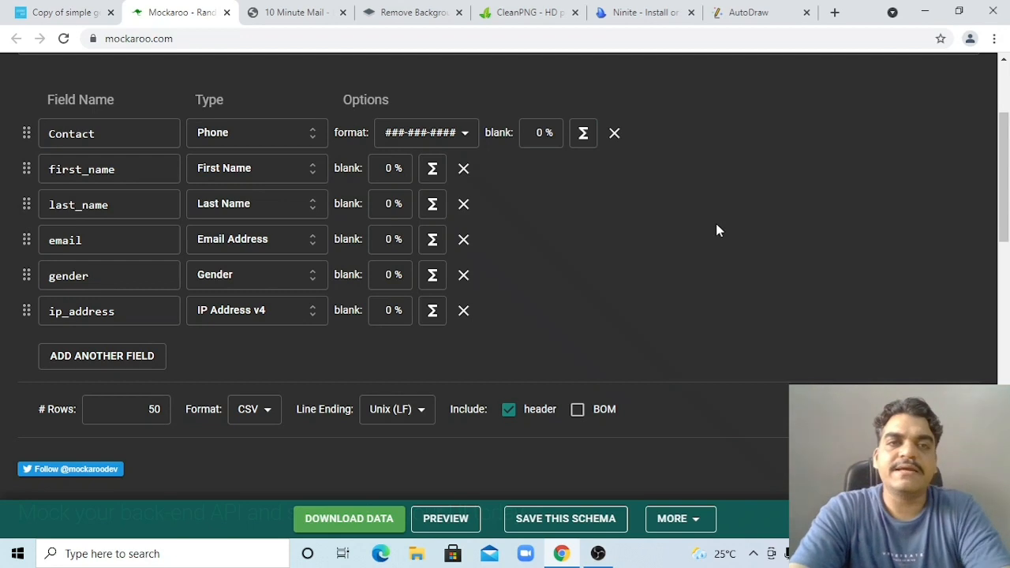
{"action": "left_click", "coordinate": [300, 18]}
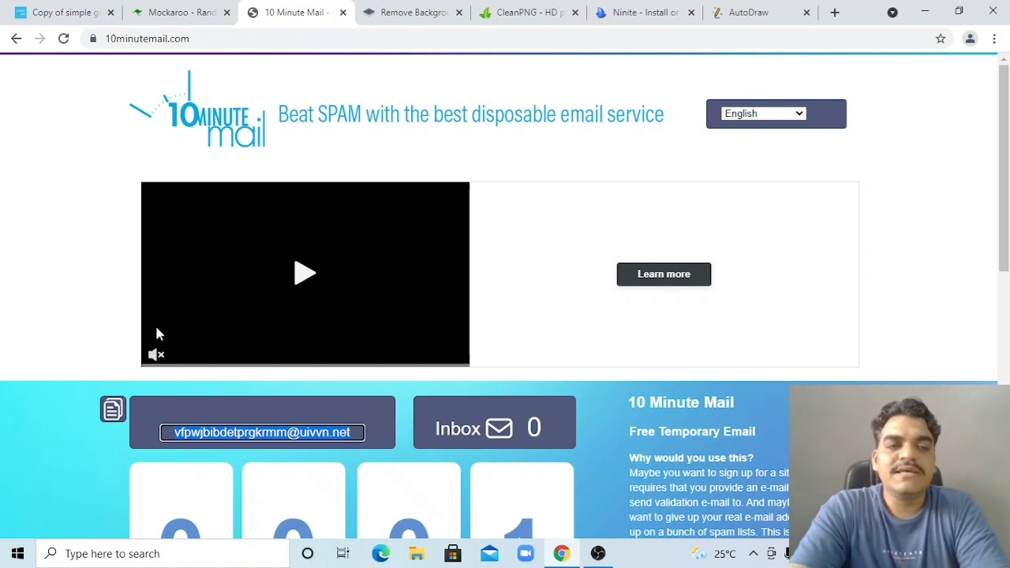
Check the temporary 10 Minute Mail address, then move to the remove.bg tab
{"action": "left_click", "coordinate": [218, 433]}
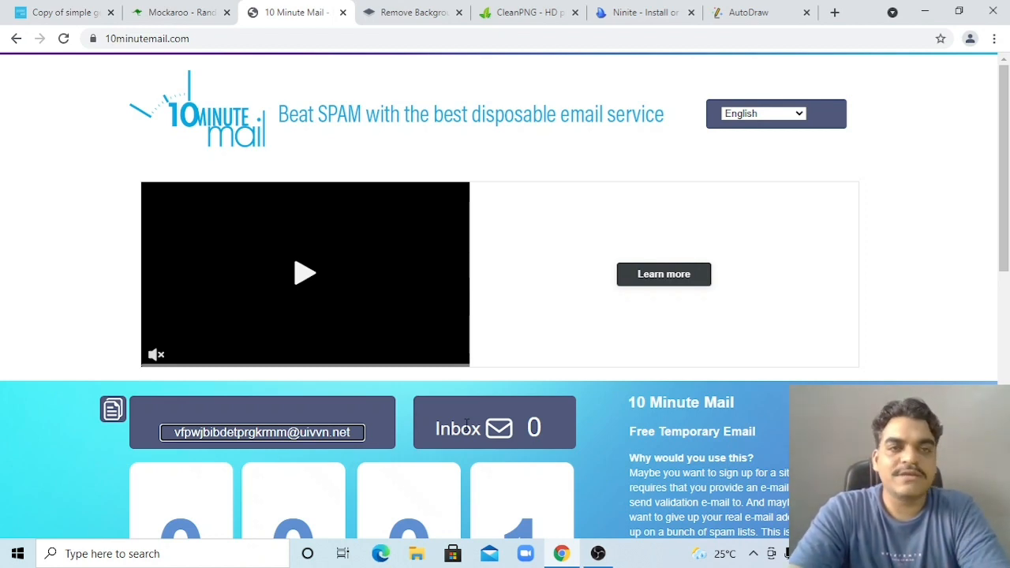
{"action": "left_click", "coordinate": [405, 11]}
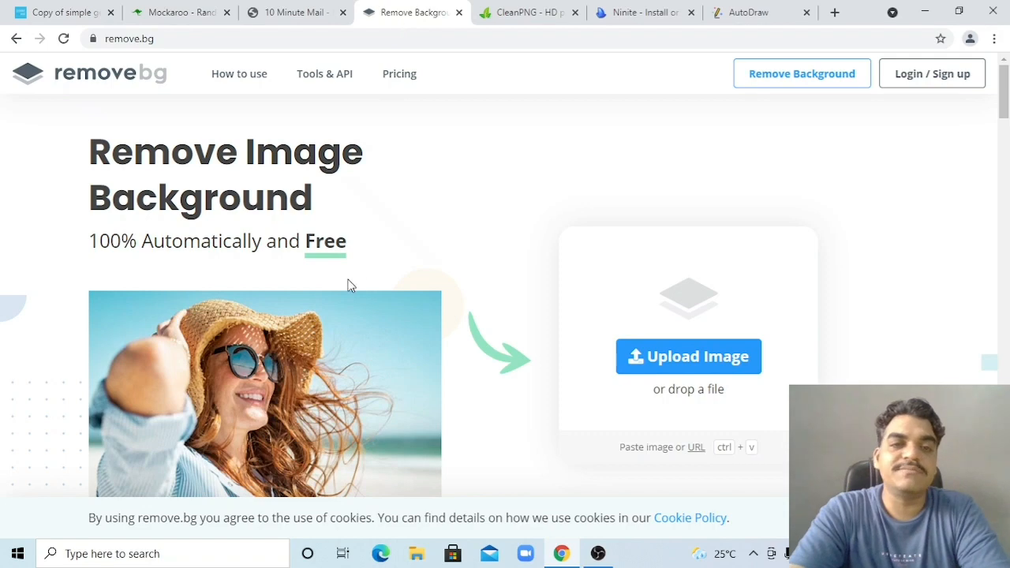
Upload the our-students image to remove.bg to cut out its background
{"action": "scroll", "coordinate": [397, 252], "scroll_direction": "down", "scroll_amount": 2}
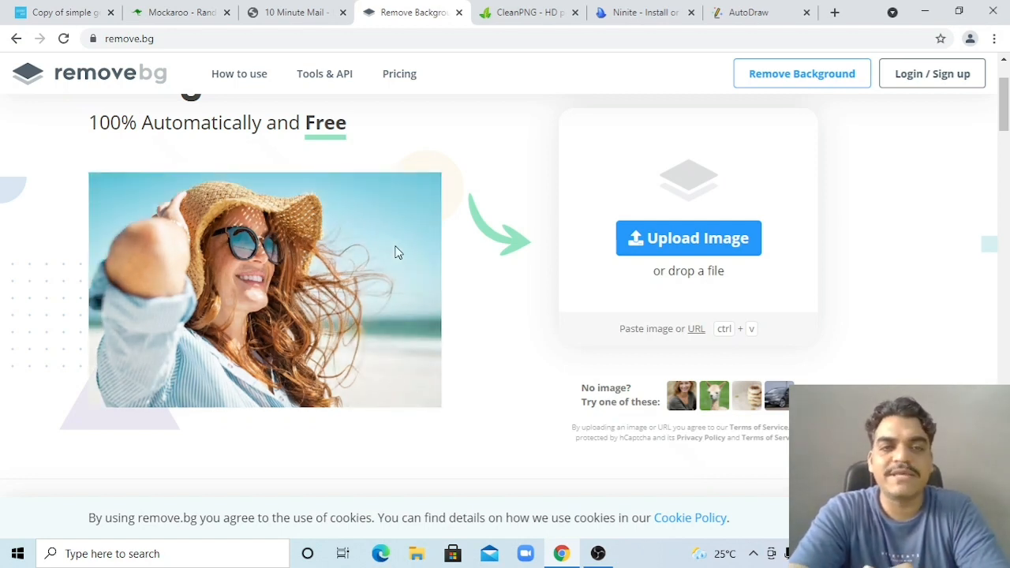
{"action": "left_click", "coordinate": [687, 251]}
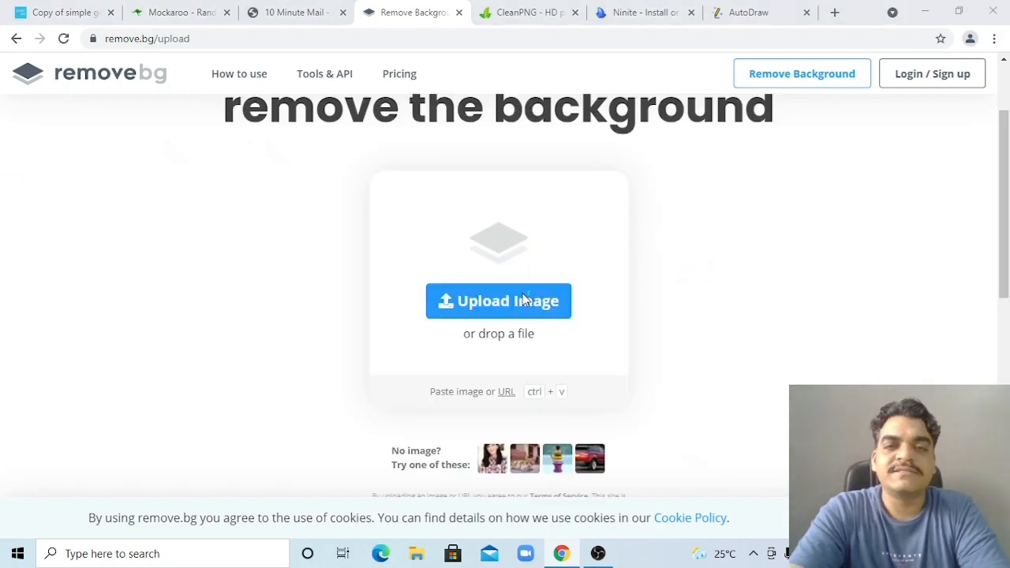
{"action": "left_click", "coordinate": [513, 301]}
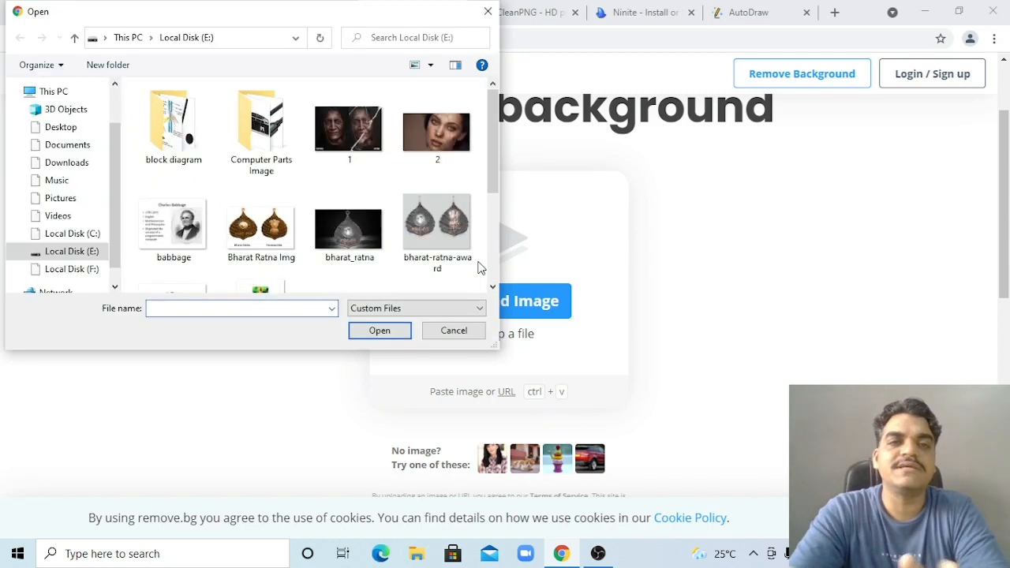
{"action": "left_click", "coordinate": [492, 217]}
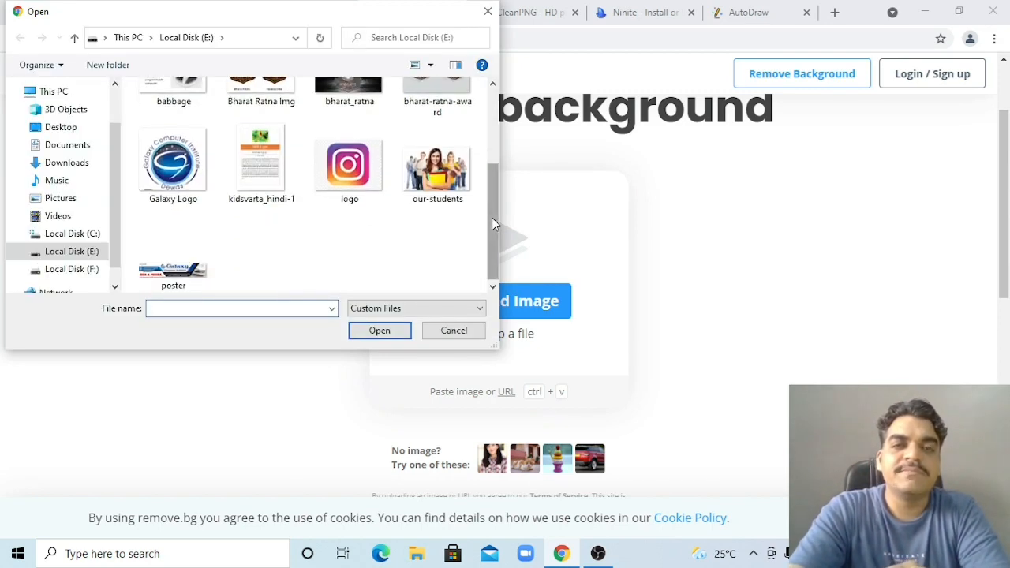
{"action": "double_click", "coordinate": [446, 187]}
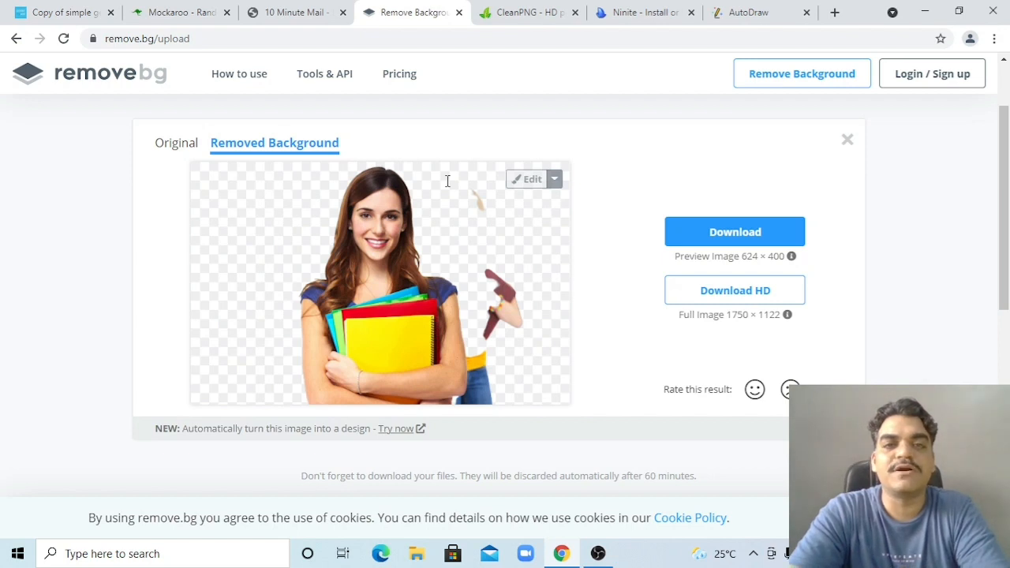
Compare the original and background-removed photos, then open the cut-out in the editor
{"action": "left_click", "coordinate": [174, 149]}
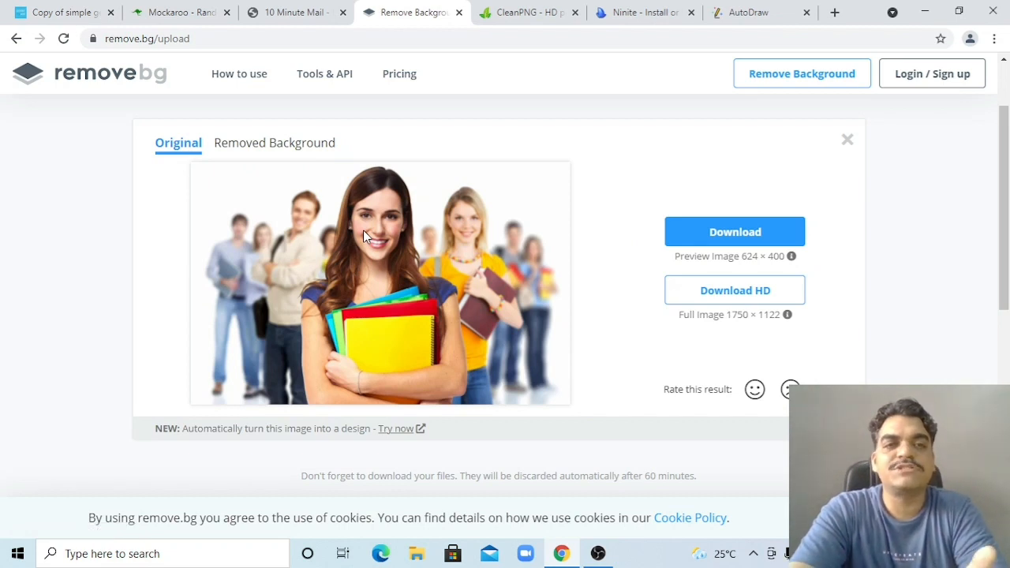
{"action": "left_click", "coordinate": [285, 154]}
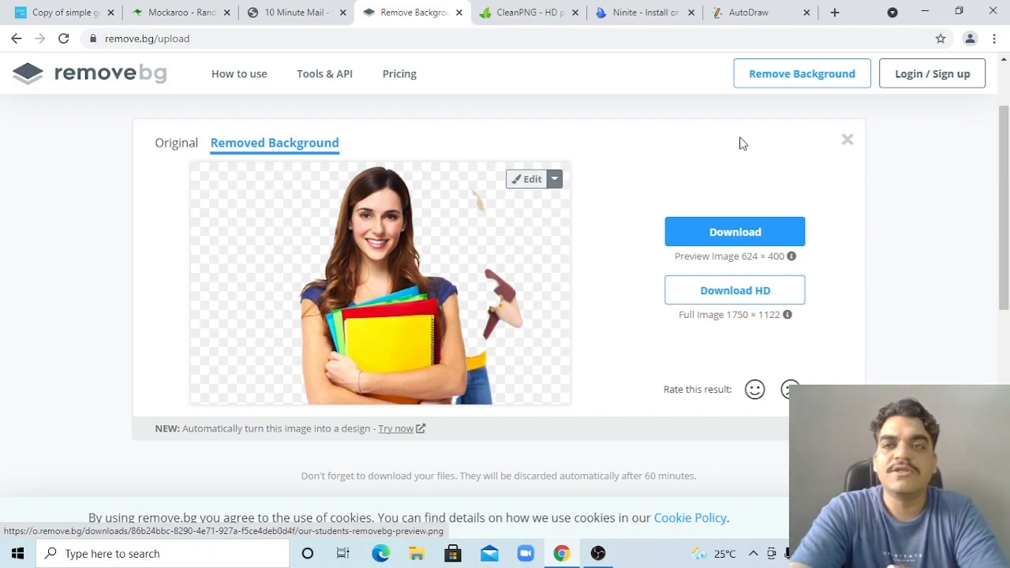
{"action": "left_click", "coordinate": [810, 82]}
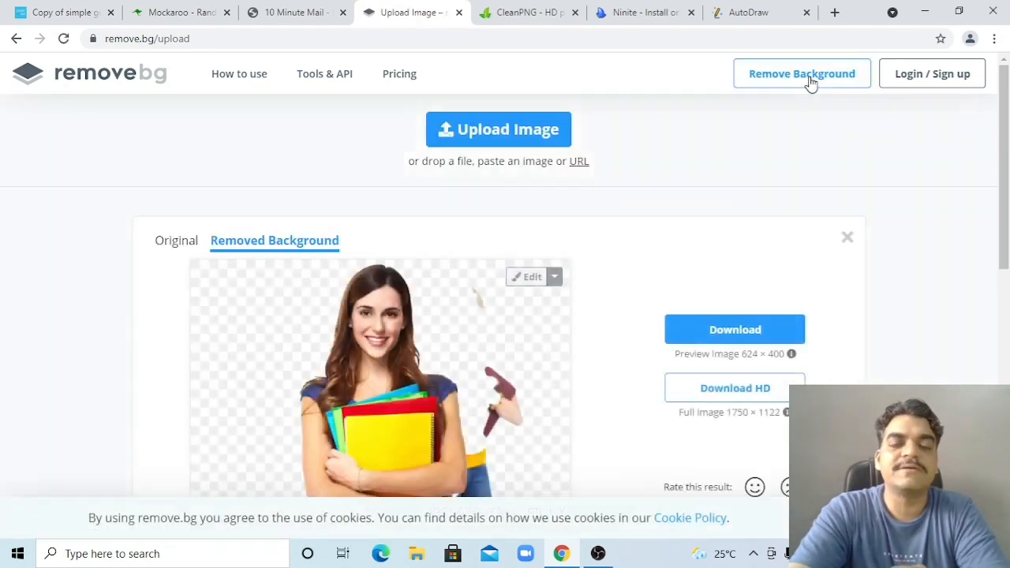
{"action": "left_click", "coordinate": [526, 280]}
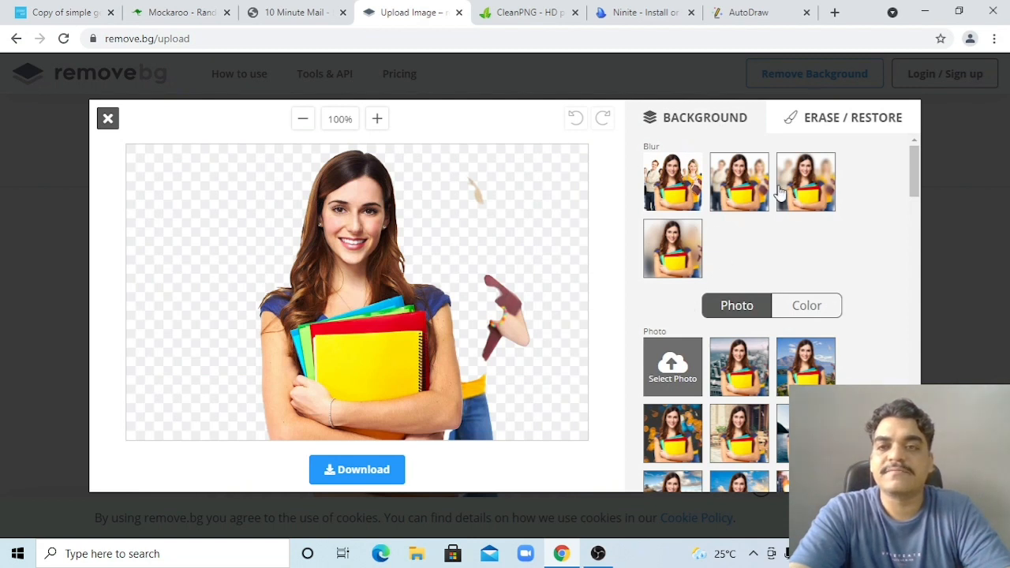
Erase the stray blob and yellow item beside the woman in the cut-out
{"action": "left_click", "coordinate": [819, 126]}
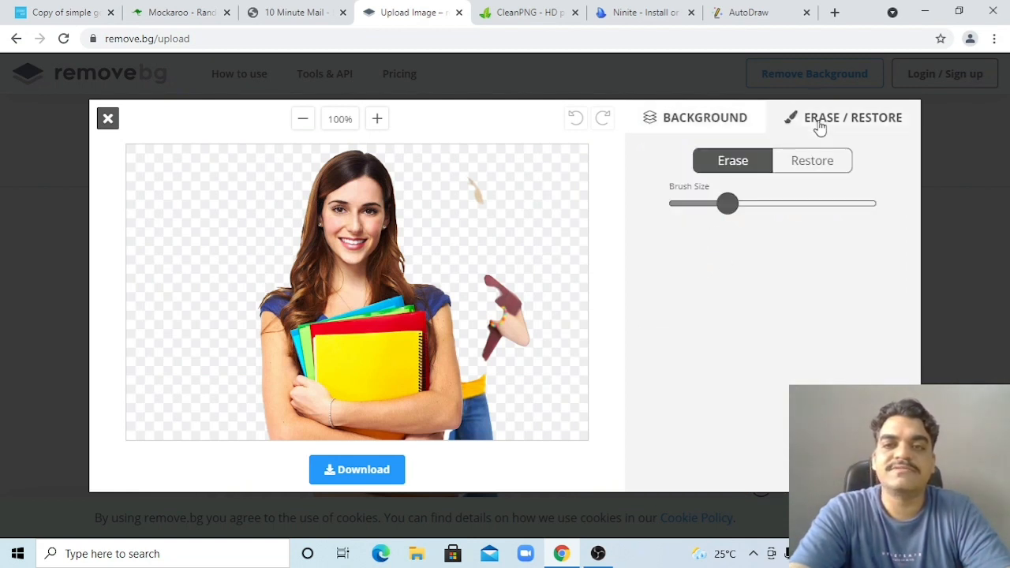
{"action": "mouse_move", "coordinate": [484, 181]}
{"action": "left_mouse_down"}
{"action": "mouse_move", "coordinate": [471, 181]}
{"action": "mouse_move", "coordinate": [498, 309]}
{"action": "mouse_move", "coordinate": [489, 342]}
{"action": "mouse_move", "coordinate": [500, 350]}
{"action": "mouse_move", "coordinate": [503, 286]}
{"action": "mouse_move", "coordinate": [519, 354]}
{"action": "mouse_move", "coordinate": [513, 266]}
{"action": "left_mouse_up"}
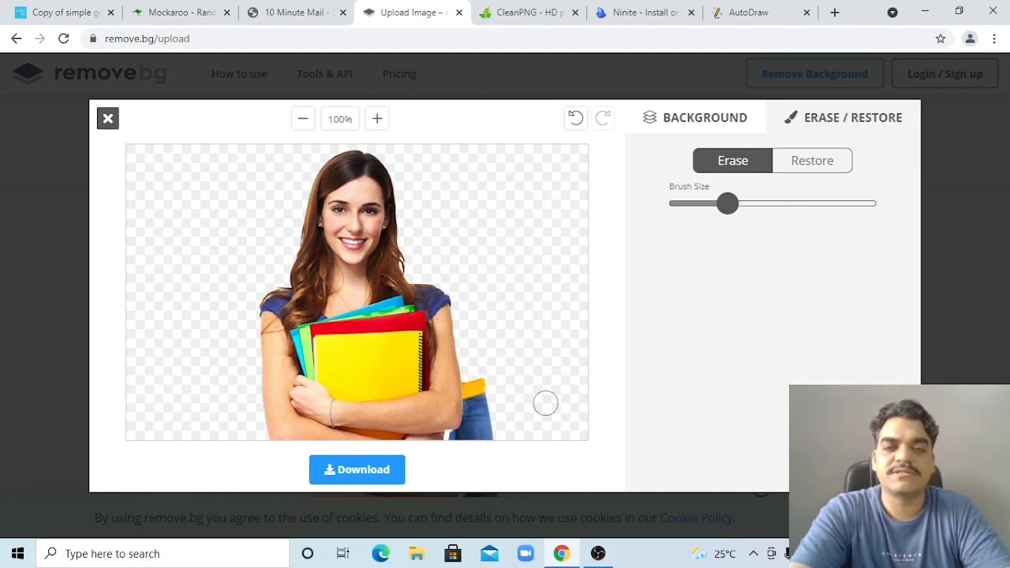
{"action": "mouse_move", "coordinate": [498, 399]}
{"action": "left_mouse_down"}
{"action": "mouse_move", "coordinate": [476, 363]}
{"action": "mouse_move", "coordinate": [493, 436]}
{"action": "mouse_move", "coordinate": [456, 438]}
{"action": "mouse_move", "coordinate": [474, 424]}
{"action": "mouse_move", "coordinate": [473, 382]}
{"action": "mouse_move", "coordinate": [471, 434]}
{"action": "mouse_move", "coordinate": [474, 418]}
{"action": "left_mouse_up"}
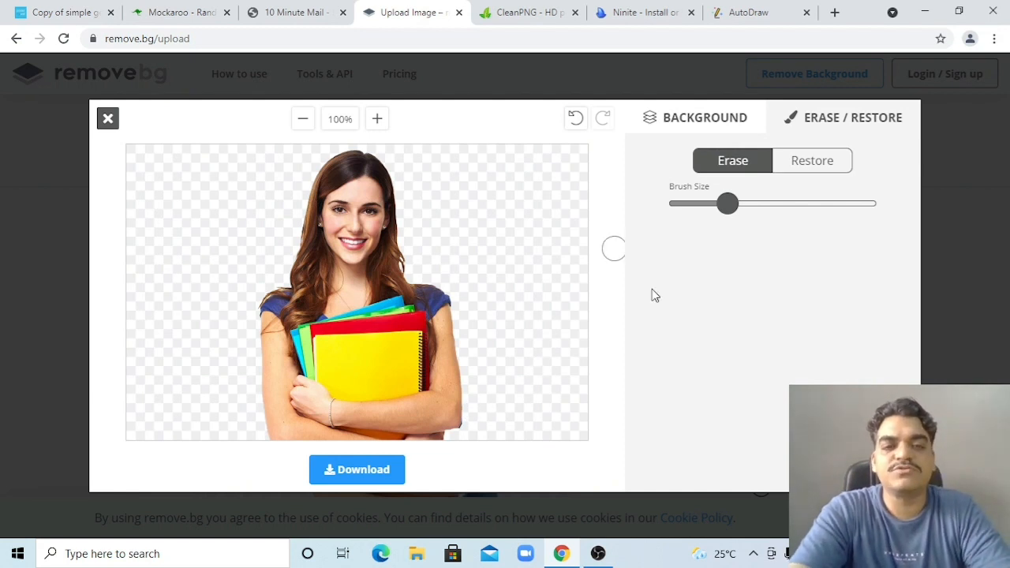
Download the edited cut-out, dismiss the share prompt, and go to the CleanPNG tab
{"action": "left_click", "coordinate": [363, 471]}
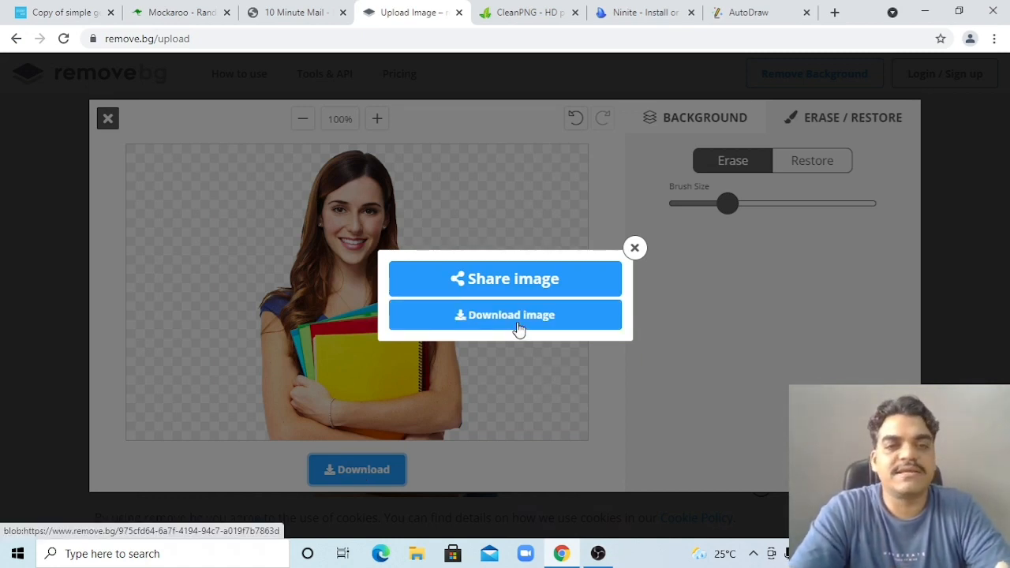
{"action": "left_click", "coordinate": [635, 250]}
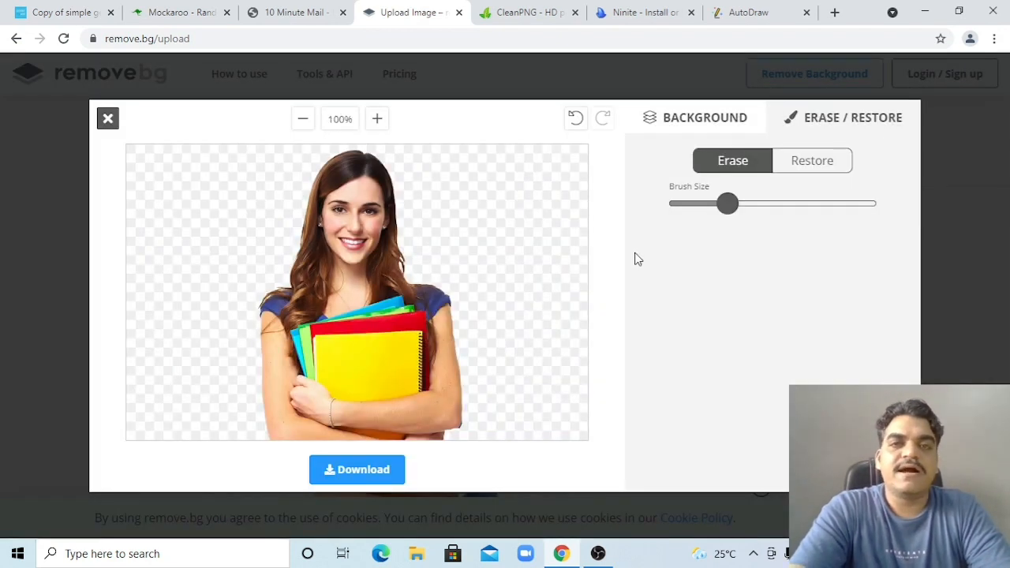
{"action": "left_click", "coordinate": [518, 13]}
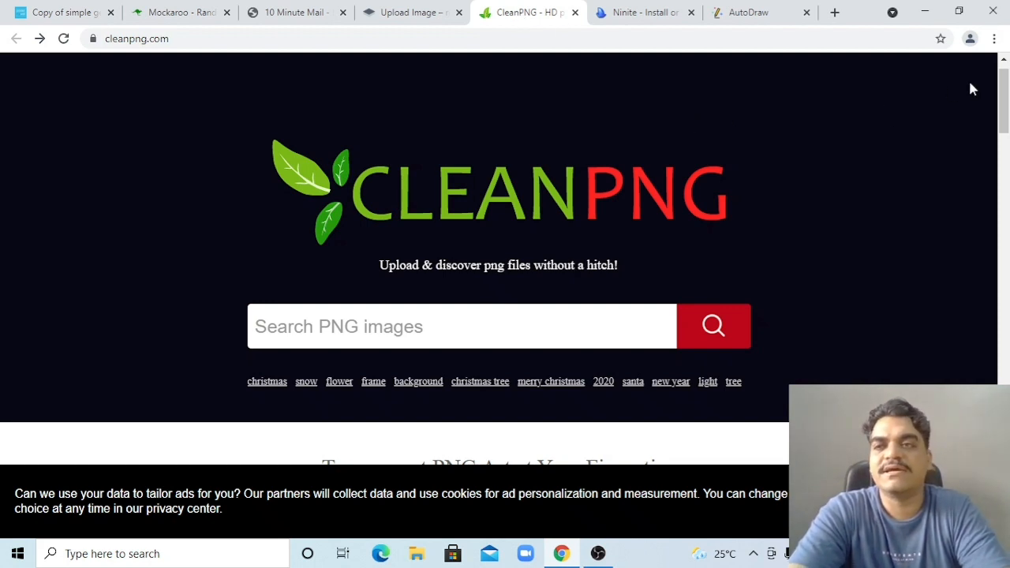
Search CleanPNG for 'education' transparent images
{"action": "left_click_drag", "start_coordinate": [1003, 100], "coordinate": [1006, 381]}
{"action": "left_click", "coordinate": [684, 75]}
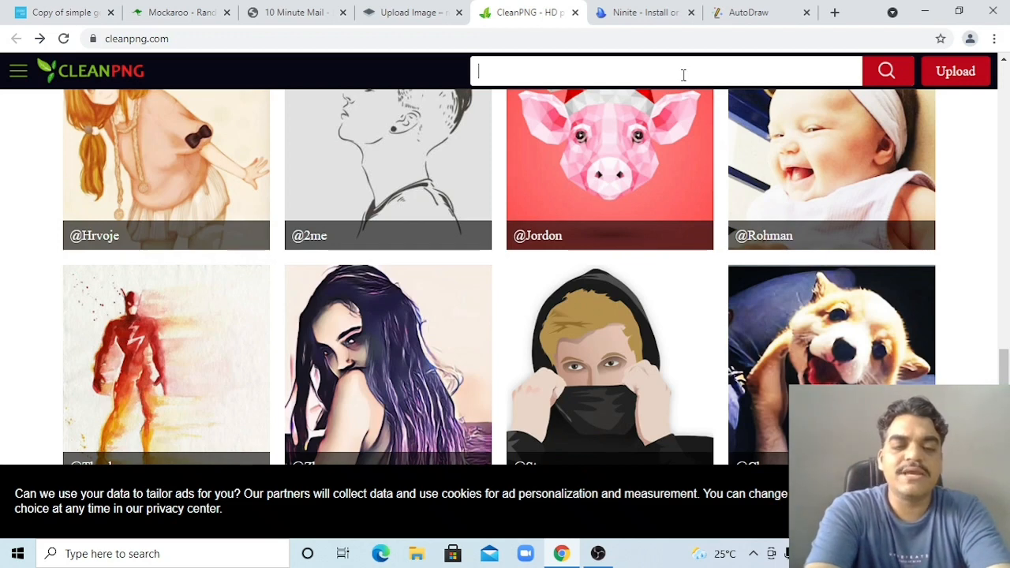
{"action": "type", "text": "education"}
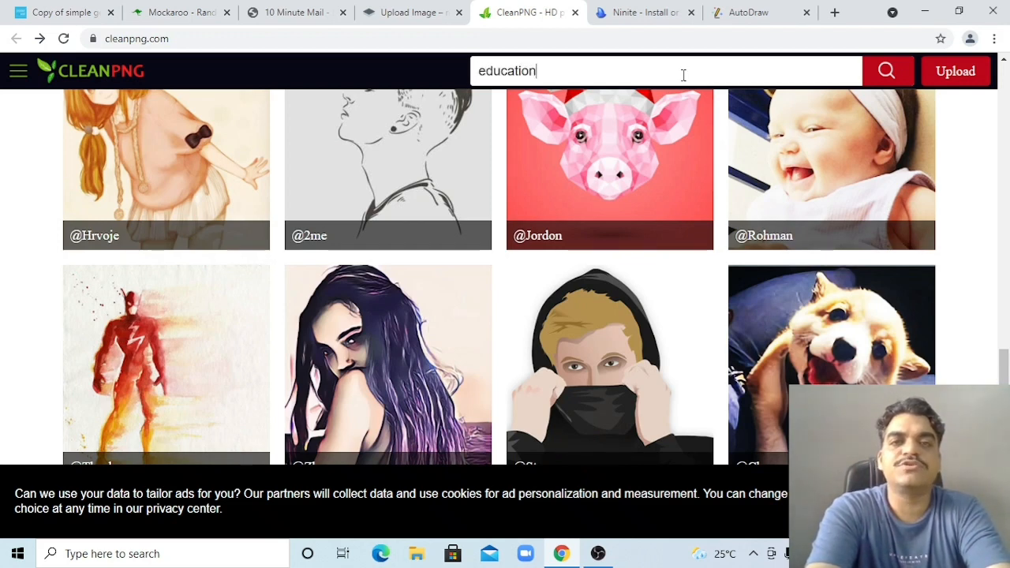
{"action": "key", "text": "Return"}
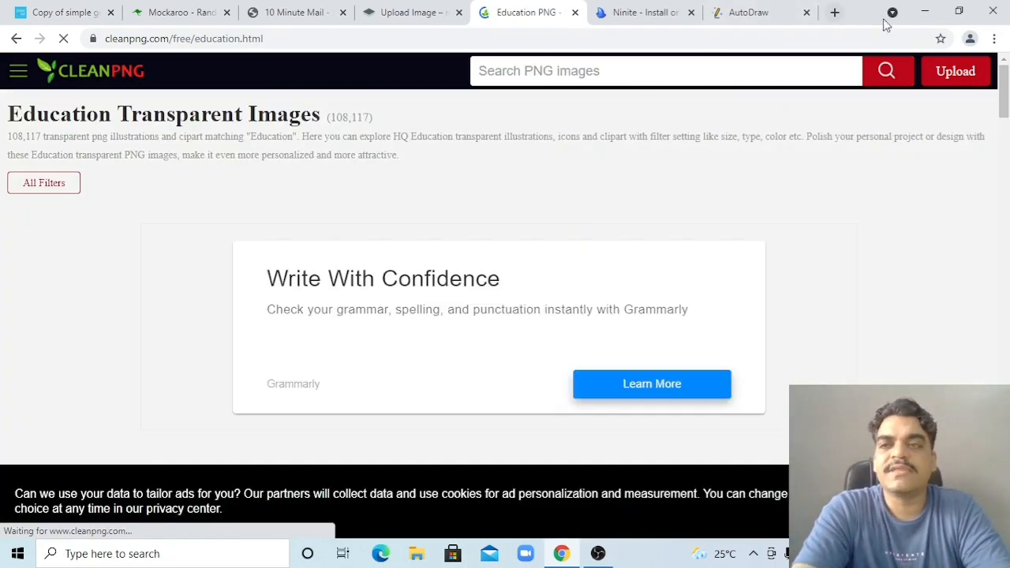
Scroll through the Education results, then move to the Ninite tab
{"action": "left_click_drag", "start_coordinate": [1003, 109], "coordinate": [1005, 434]}
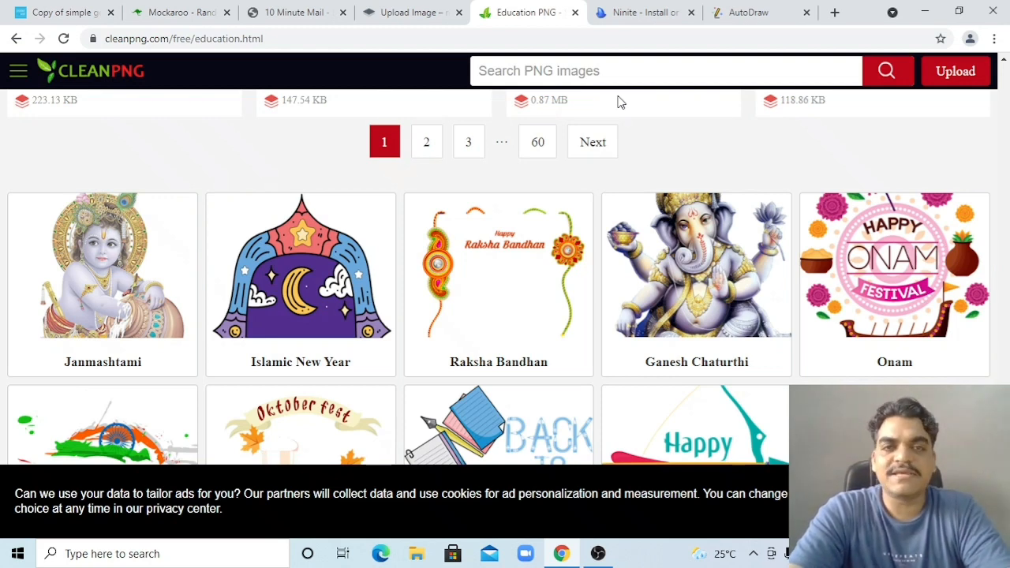
{"action": "left_click", "coordinate": [622, 16]}
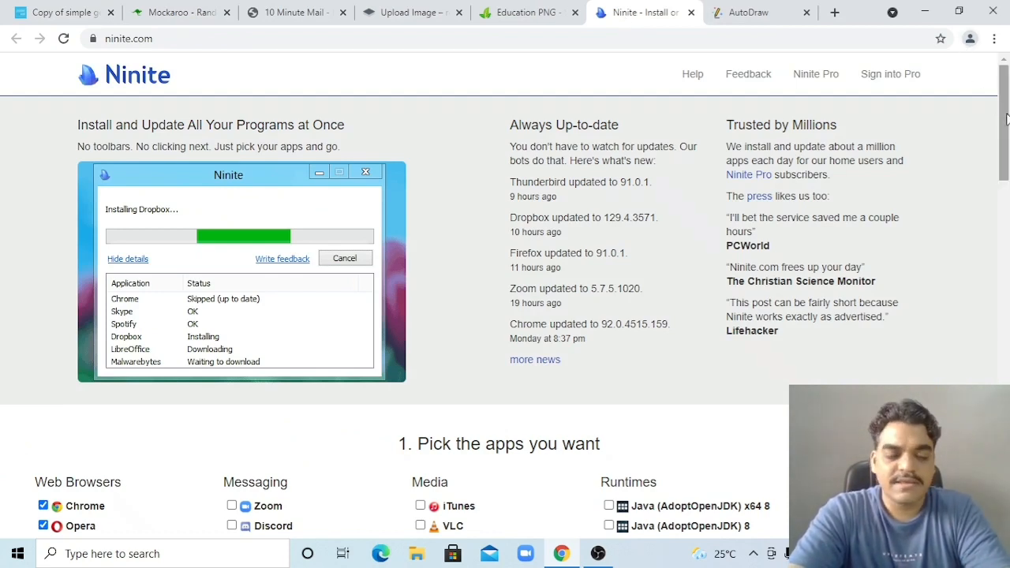
Scroll Ninite's page down to the app checklist's Utilities and Developer Tools sections
{"action": "left_click_drag", "start_coordinate": [1005, 119], "coordinate": [1005, 206]}
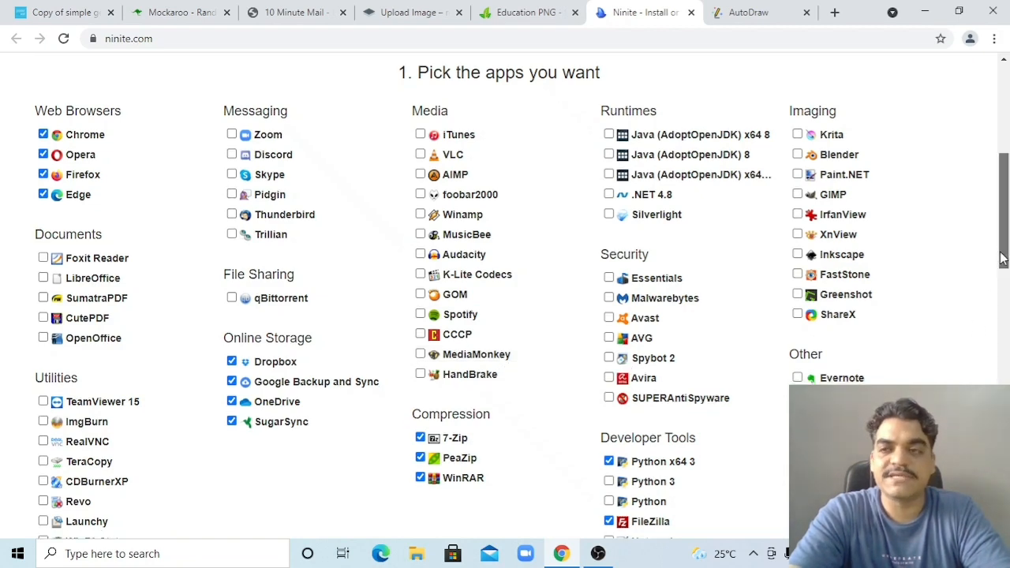
{"action": "scroll", "coordinate": [831, 345], "scroll_direction": "down", "scroll_amount": 2}
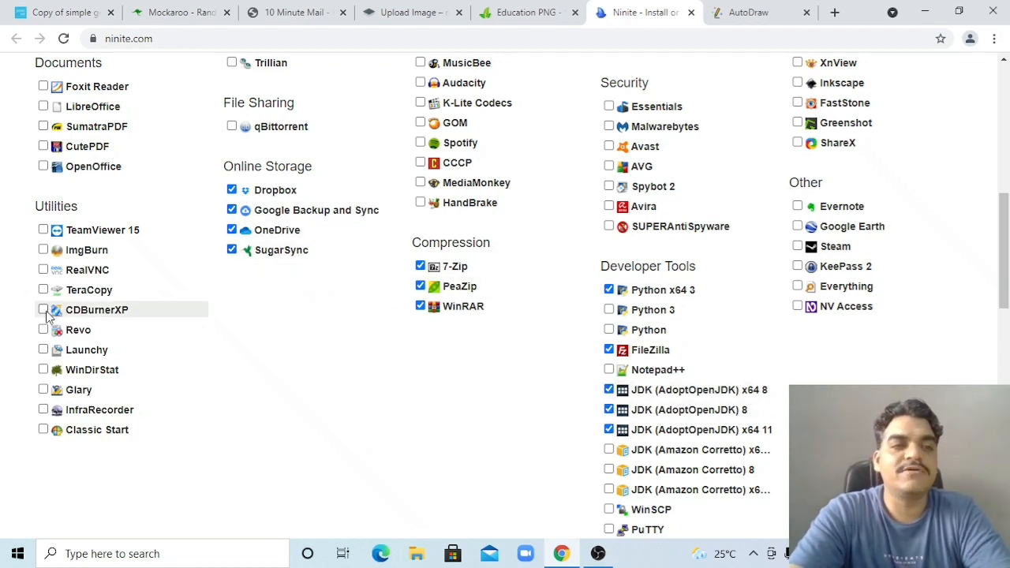
Tick ImgBurn, RealVNC and TeraCopy under Utilities in Ninite
{"action": "left_click", "coordinate": [42, 250]}
{"action": "left_click", "coordinate": [43, 270]}
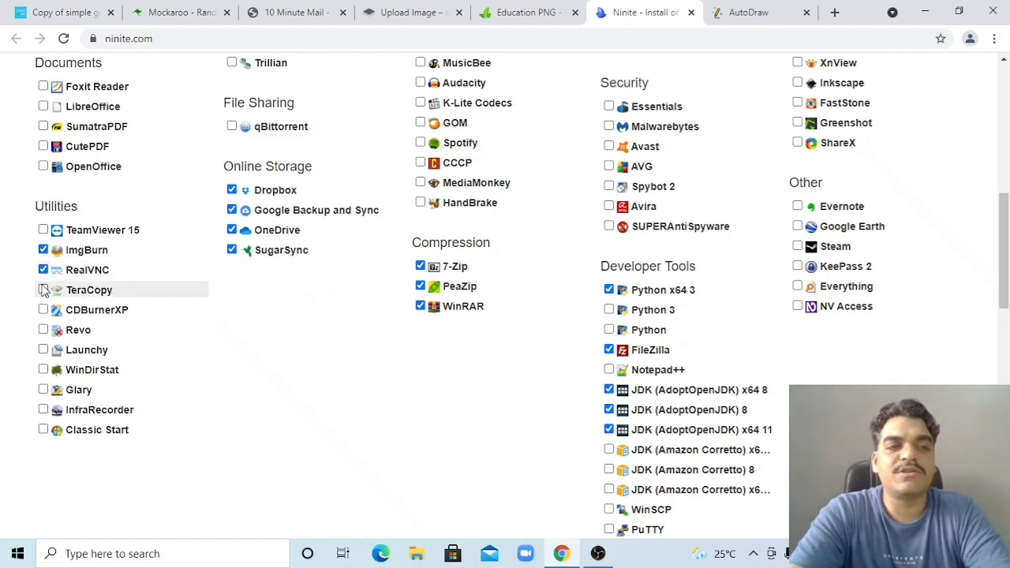
{"action": "left_click", "coordinate": [43, 289]}
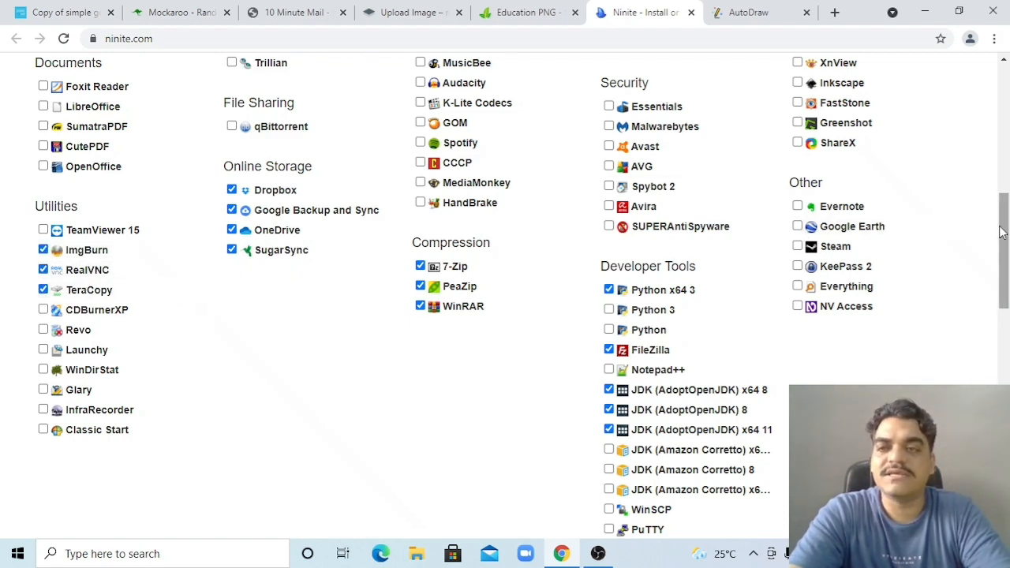
Scroll down to Get Your Ninite and back, then switch to the AutoDraw blank canvas
{"action": "left_click_drag", "start_coordinate": [1004, 237], "coordinate": [1006, 341]}
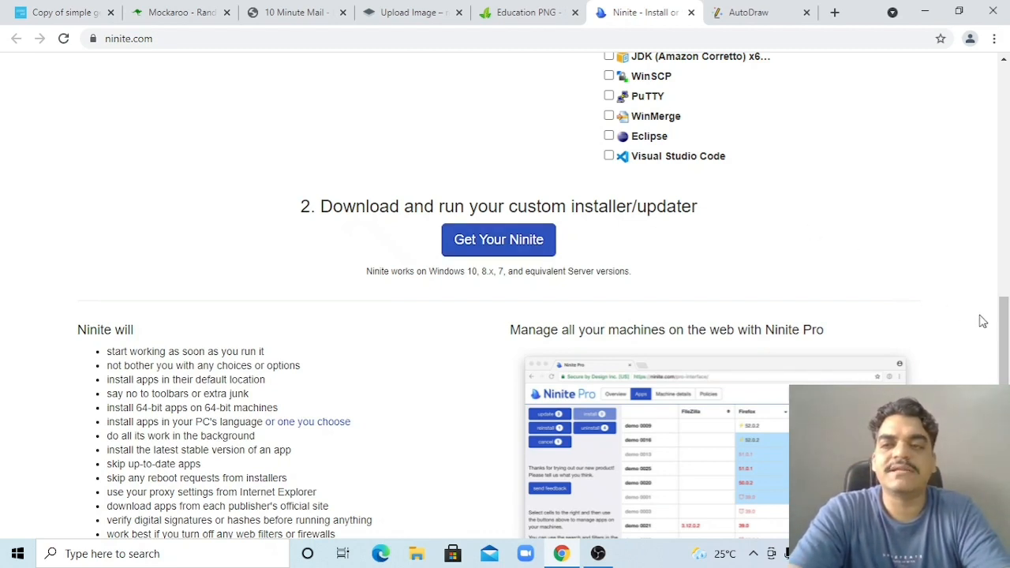
{"action": "left_click_drag", "start_coordinate": [1008, 335], "coordinate": [1007, 189]}
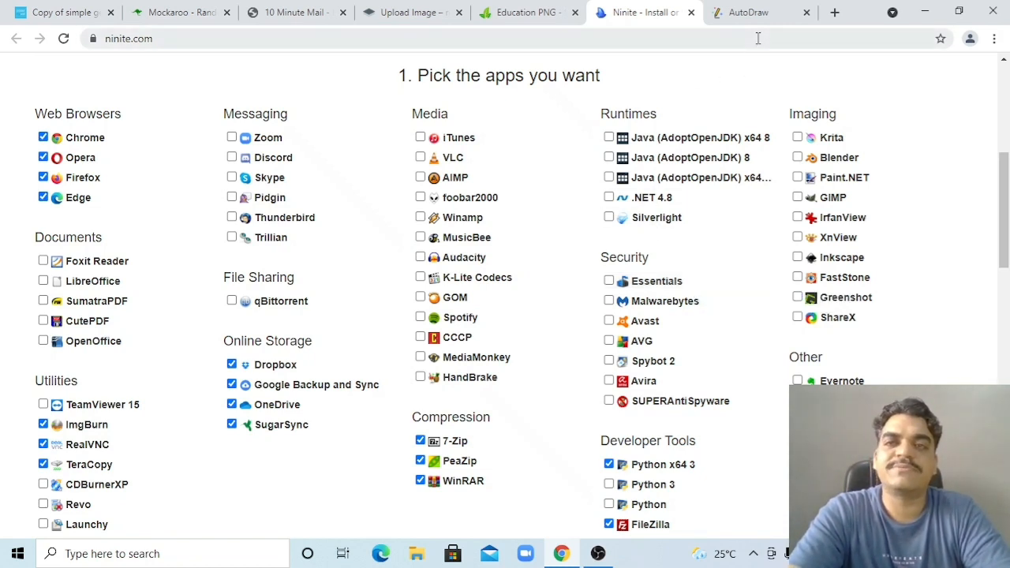
{"action": "left_click", "coordinate": [754, 13]}
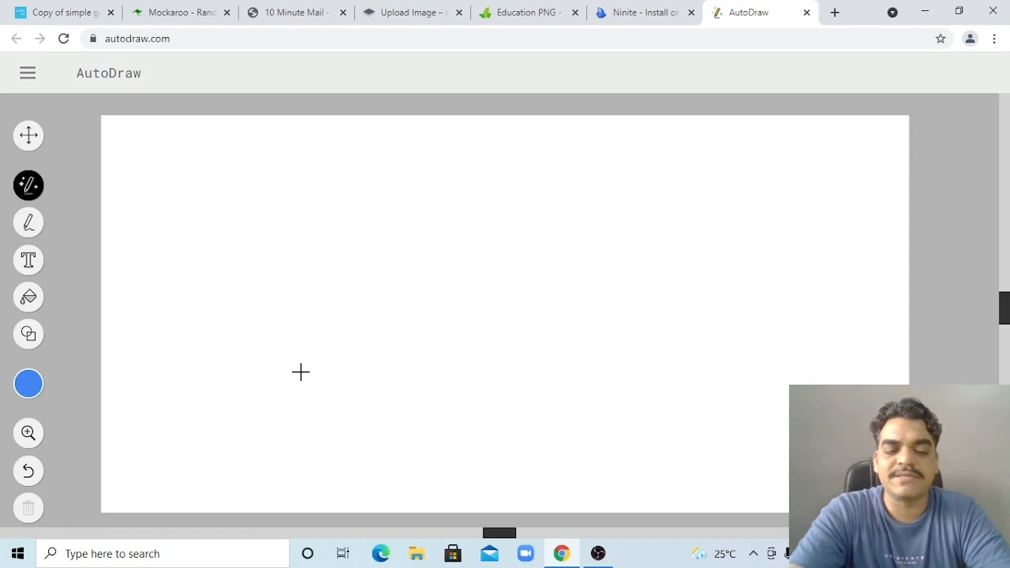
Turn a rough circle into a side-view football helmet, then sketch a diagonal stroke to its right
{"action": "mouse_move", "coordinate": [300, 372]}
{"action": "left_mouse_down"}
{"action": "mouse_move", "coordinate": [273, 349]}
{"action": "mouse_move", "coordinate": [331, 277]}
{"action": "mouse_move", "coordinate": [374, 358]}
{"action": "mouse_move", "coordinate": [304, 383]}
{"action": "mouse_move", "coordinate": [295, 371]}
{"action": "left_mouse_up"}
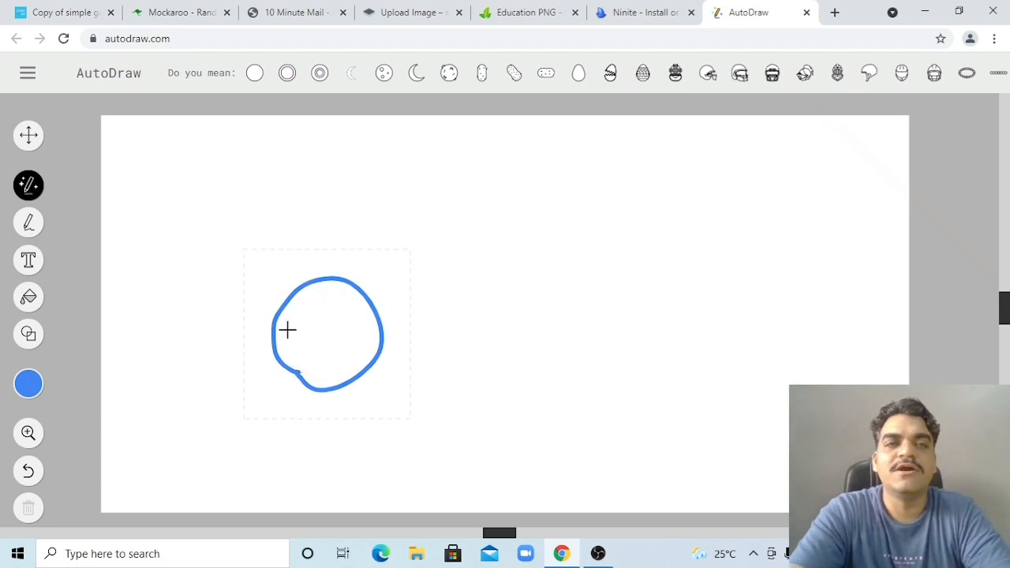
{"action": "left_click", "coordinate": [260, 82]}
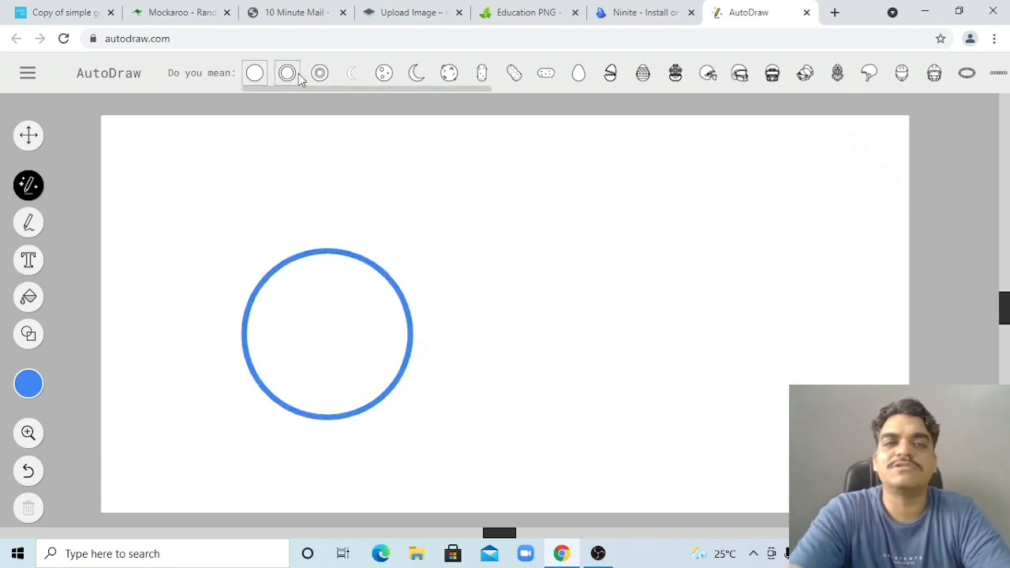
{"action": "left_click", "coordinate": [299, 78]}
{"action": "left_click", "coordinate": [319, 76]}
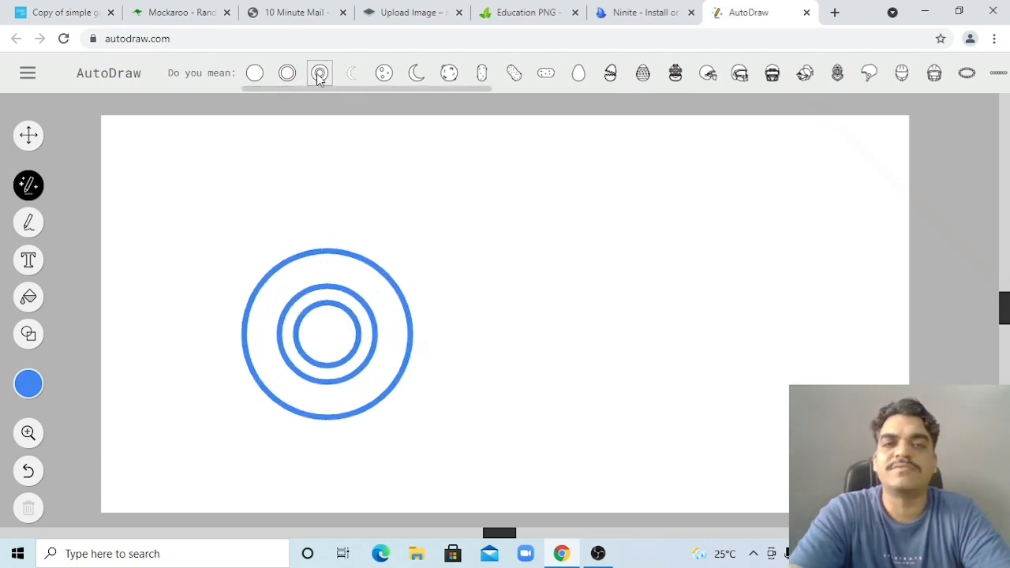
{"action": "left_click", "coordinate": [381, 75]}
{"action": "left_click", "coordinate": [418, 75]}
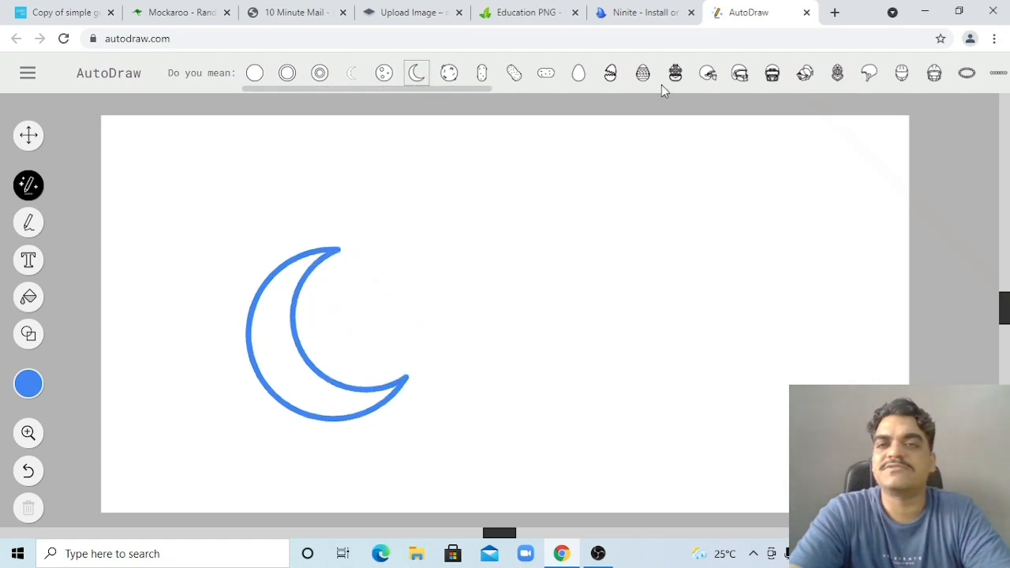
{"action": "left_click", "coordinate": [968, 75]}
{"action": "left_click", "coordinate": [944, 74]}
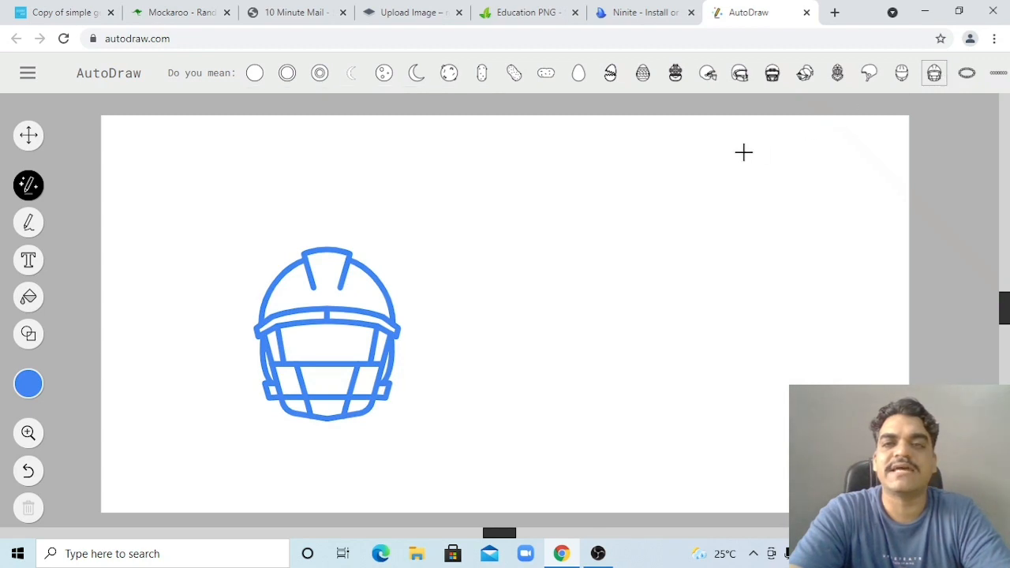
{"action": "left_click", "coordinate": [709, 73]}
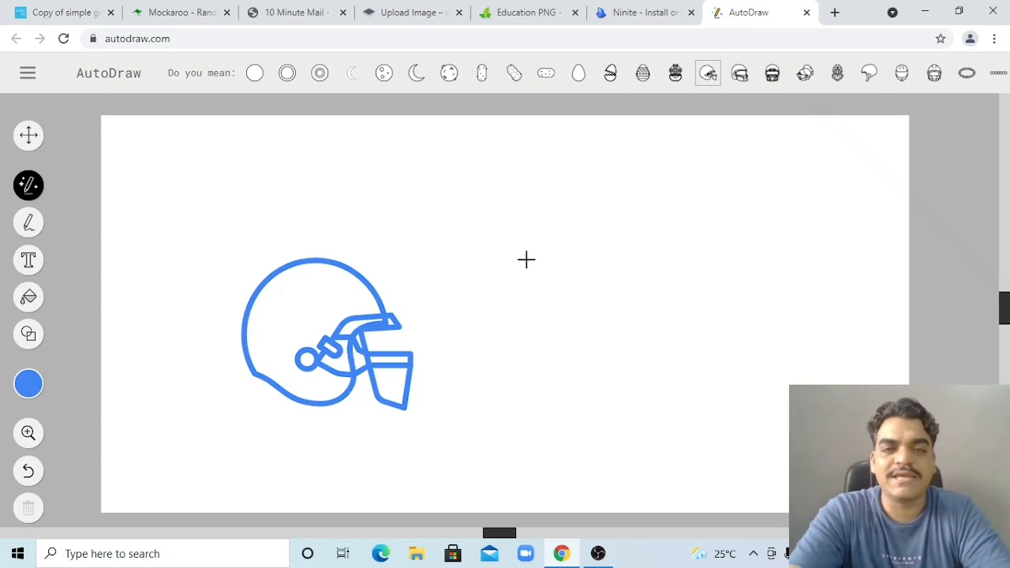
{"action": "left_click", "coordinate": [509, 239]}
{"action": "mouse_move", "coordinate": [508, 239]}
{"action": "left_mouse_down"}
{"action": "mouse_move", "coordinate": [626, 394]}
{"action": "mouse_move", "coordinate": [661, 387]}
{"action": "left_mouse_up"}
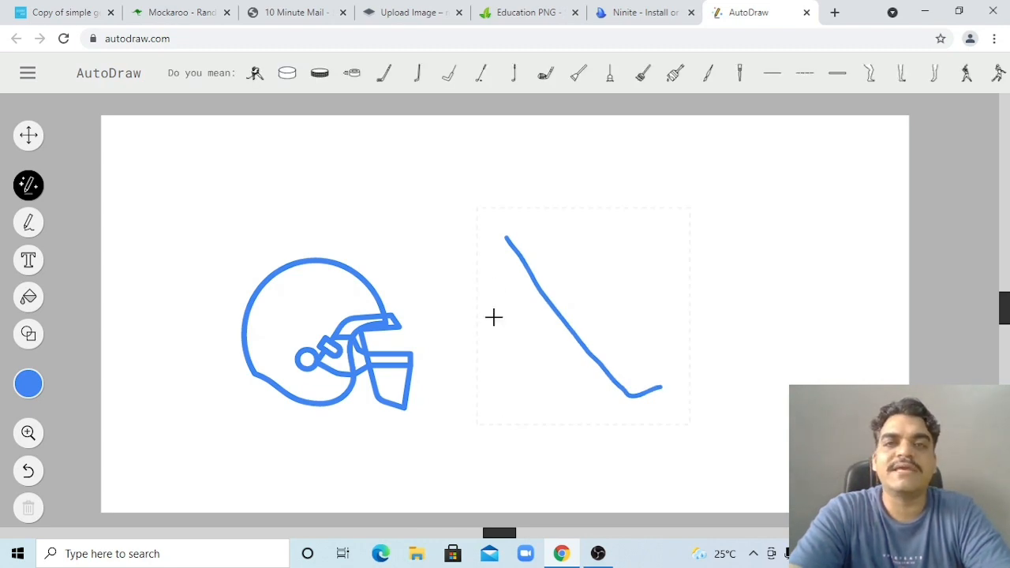
Cycle the stroke through hockey stick, golf club, broom and paintbrush suggestions
{"action": "left_click", "coordinate": [385, 80]}
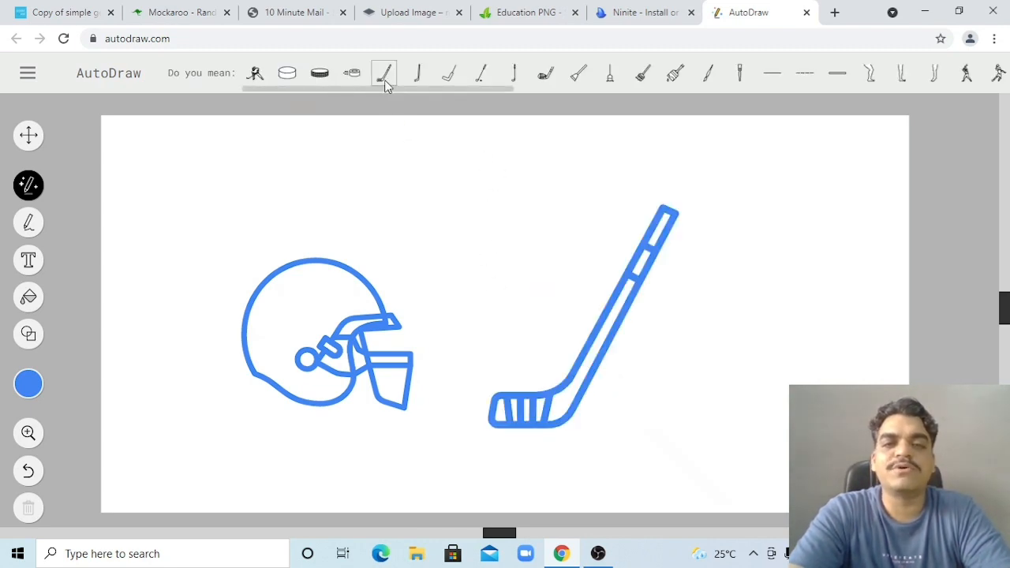
{"action": "left_click", "coordinate": [422, 78]}
{"action": "left_click", "coordinate": [448, 78]}
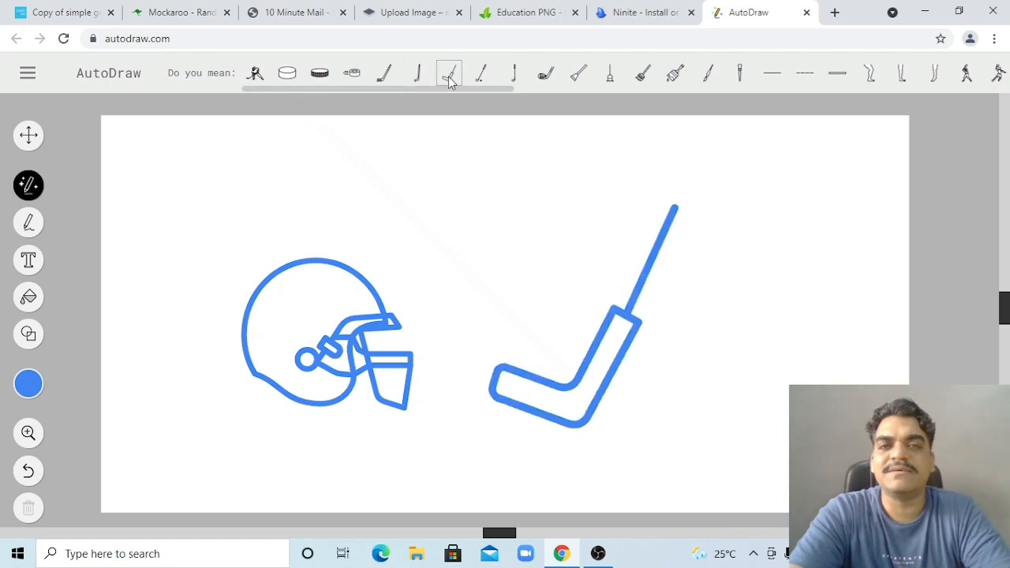
{"action": "left_click", "coordinate": [481, 77]}
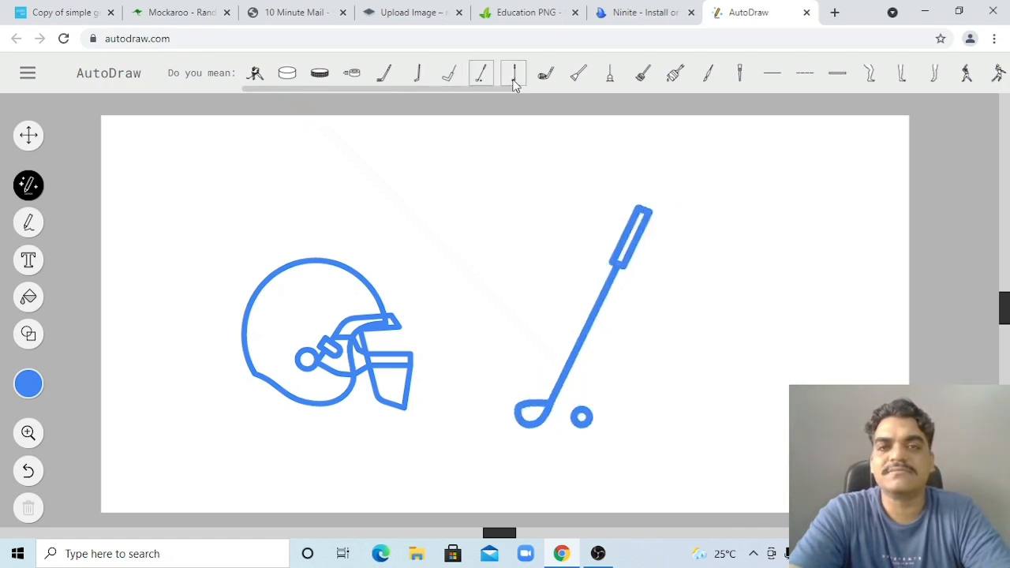
{"action": "left_click", "coordinate": [514, 78]}
{"action": "left_click", "coordinate": [545, 77]}
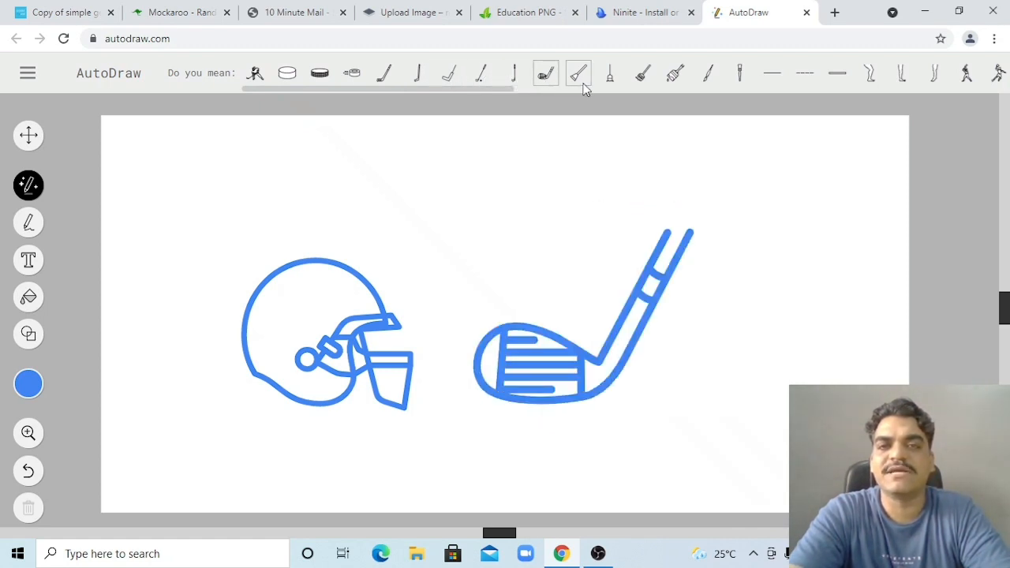
{"action": "left_click", "coordinate": [581, 79]}
{"action": "left_click", "coordinate": [612, 81]}
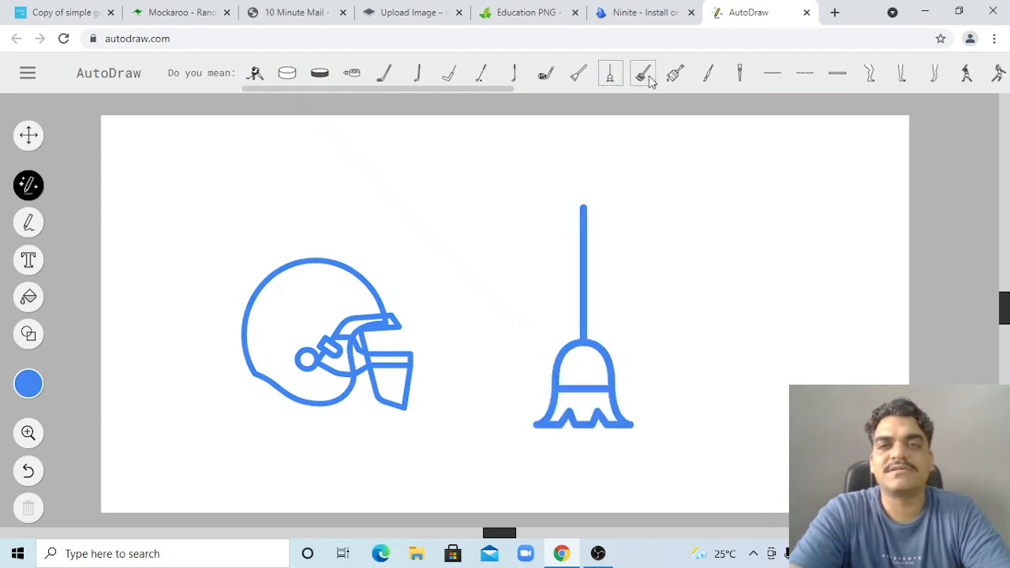
{"action": "left_click", "coordinate": [645, 77]}
{"action": "left_click", "coordinate": [677, 76]}
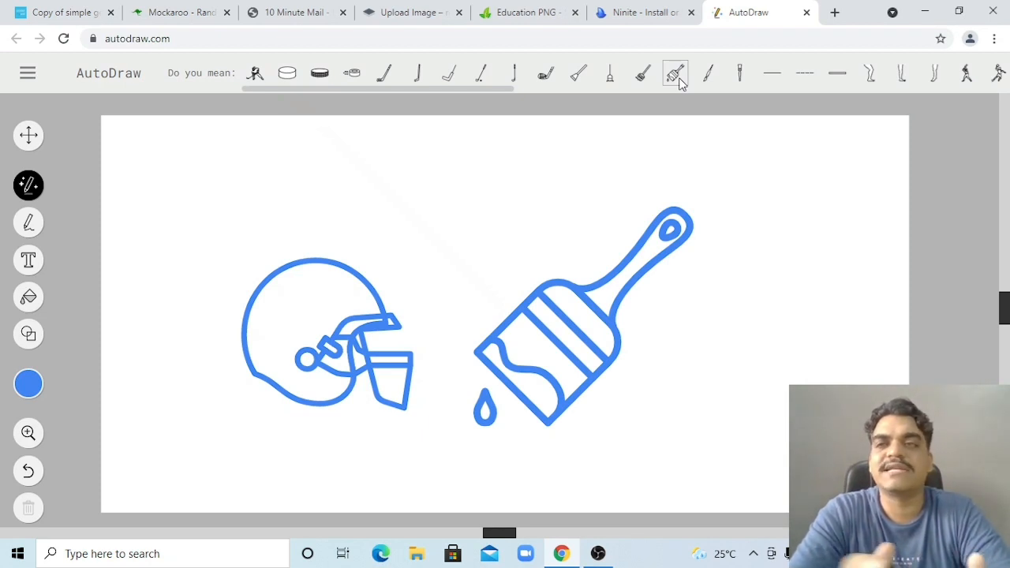
Turn the stroke into a basketball player figure and select it with the Select tool
{"action": "left_click", "coordinate": [964, 73]}
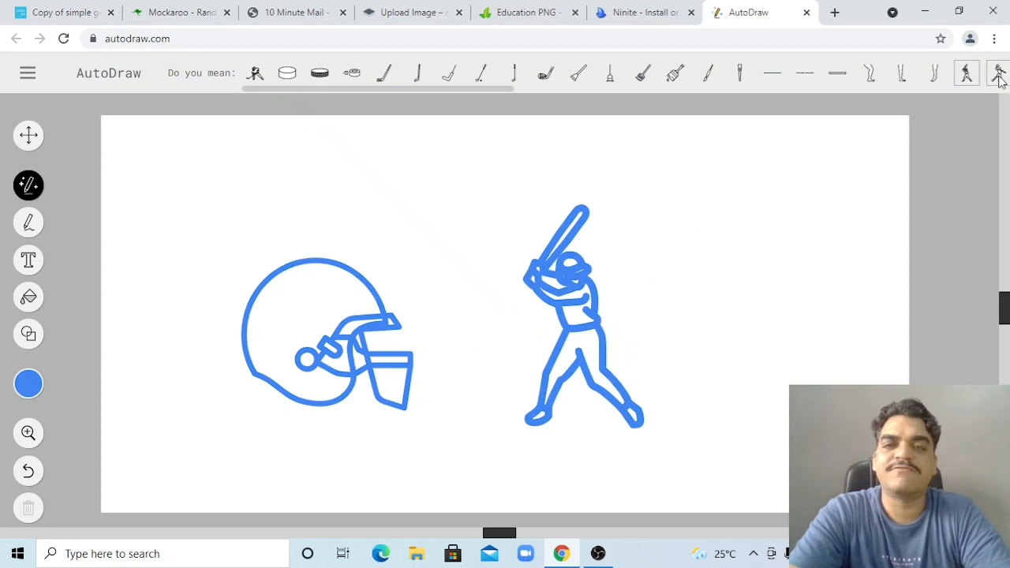
{"action": "left_click", "coordinate": [998, 73]}
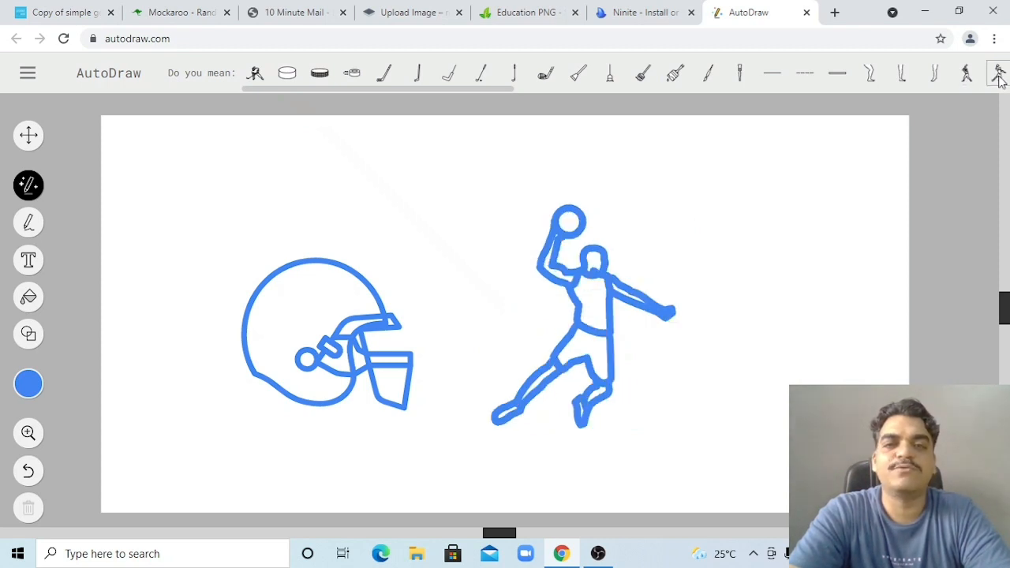
{"action": "key", "text": "v"}
{"action": "left_click", "coordinate": [606, 325]}
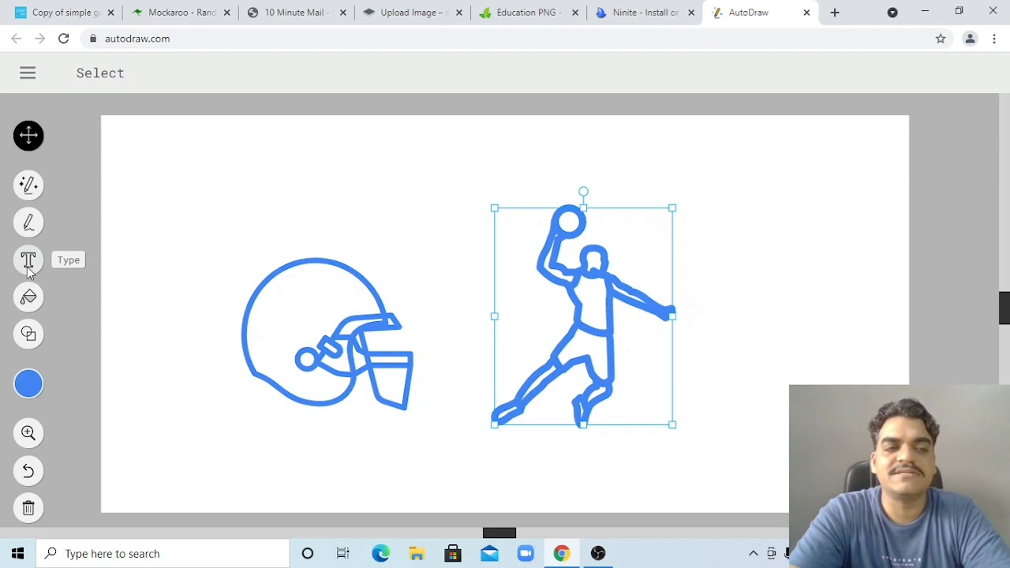
Colour the selected basketball player figure red, leaving the helmet blue
{"action": "left_click", "coordinate": [29, 385]}
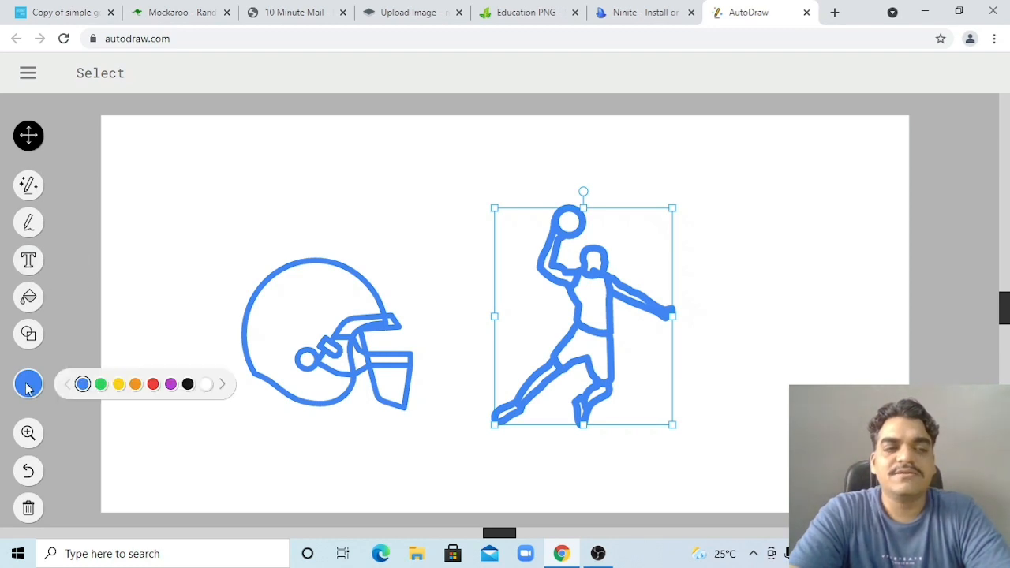
{"action": "left_click", "coordinate": [153, 385]}
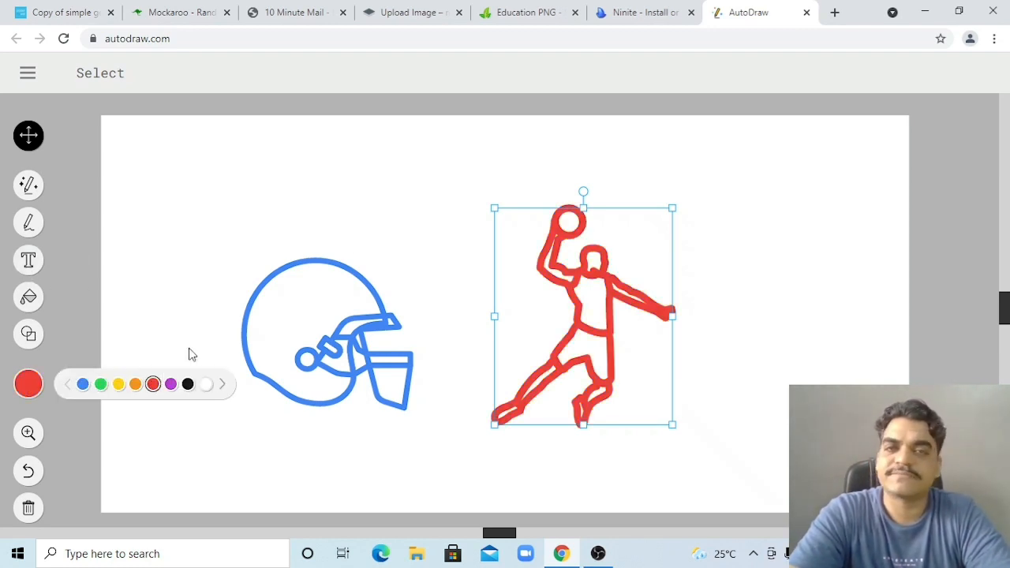